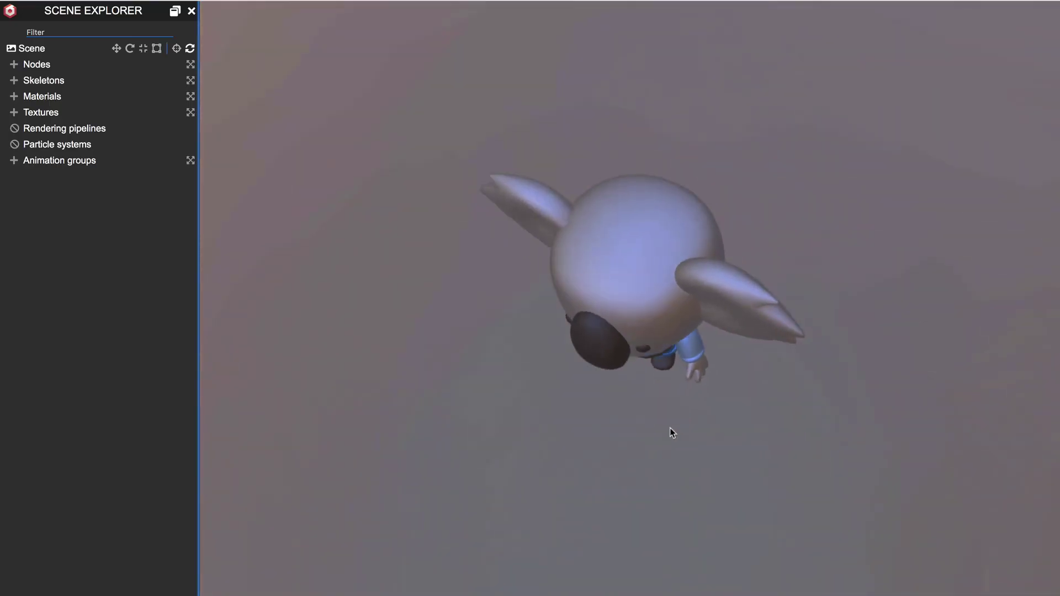
Step: Orbit the animated koala and rewind the timeline to frame 0
drag(670, 428, 706, 464)
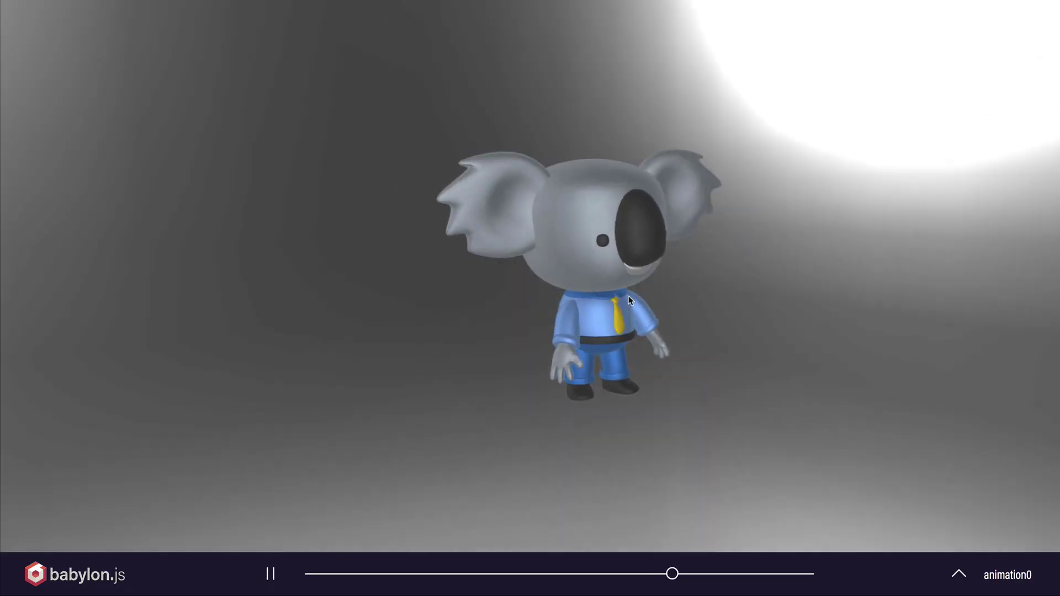
drag(628, 296, 575, 297)
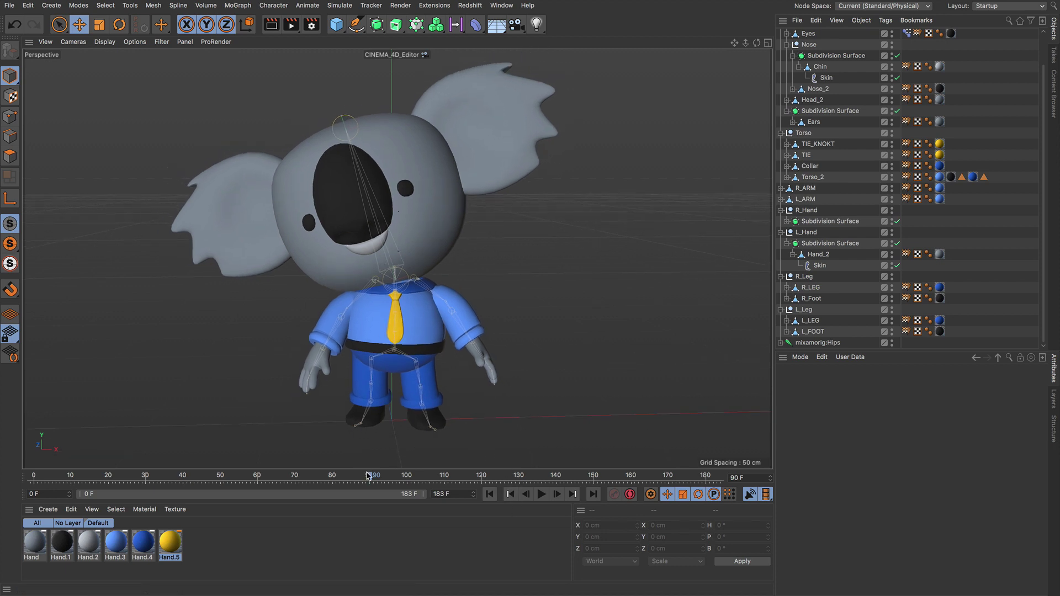
drag(367, 476, 35, 476)
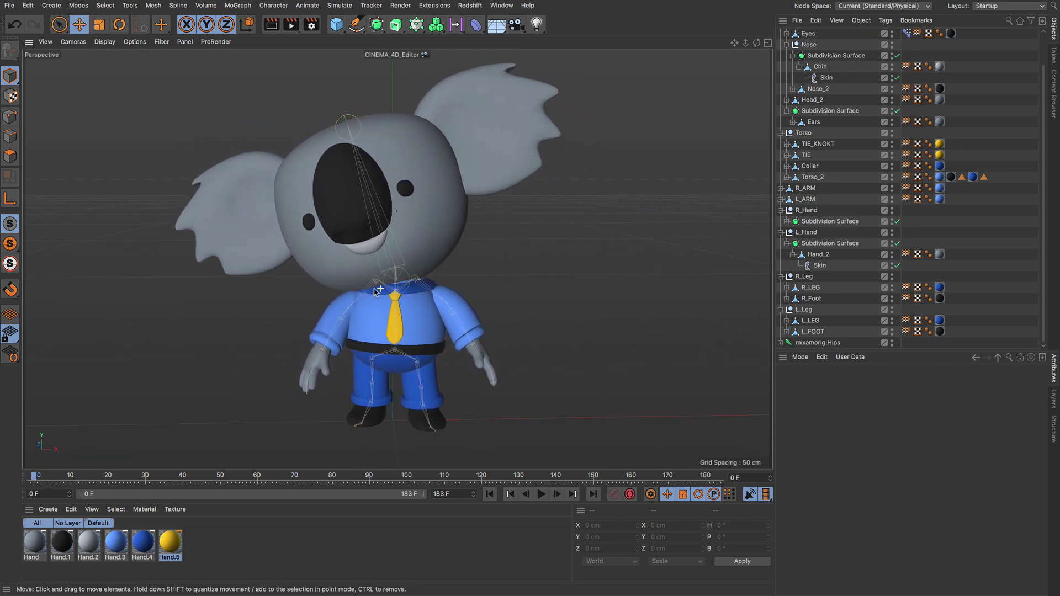
mouse_move(370, 293)
alt+mouse_down()
mouse_move(432, 287)
mouse_move(362, 290)
alt+mouse_up()
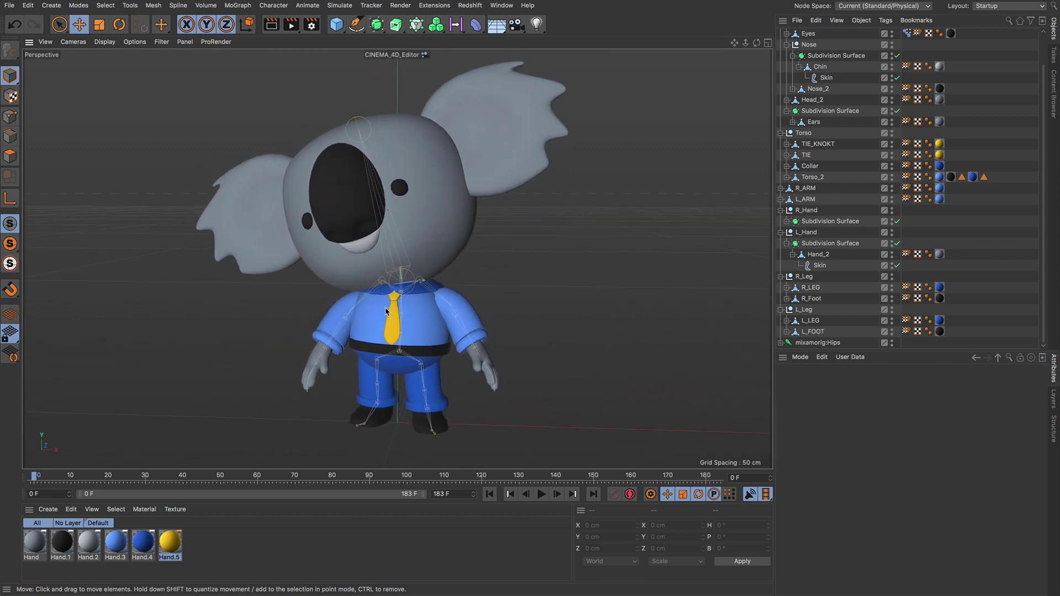
Step: Switch the viewport to Gouraud Shading (Lines) to show wireframe over the koala
key(n)
key(b)
scroll(463, 275, up, 3)
Step: Show Project Info statistics for all objects (81 objects, 8452 polygons) and lock the panel
click(800, 357)
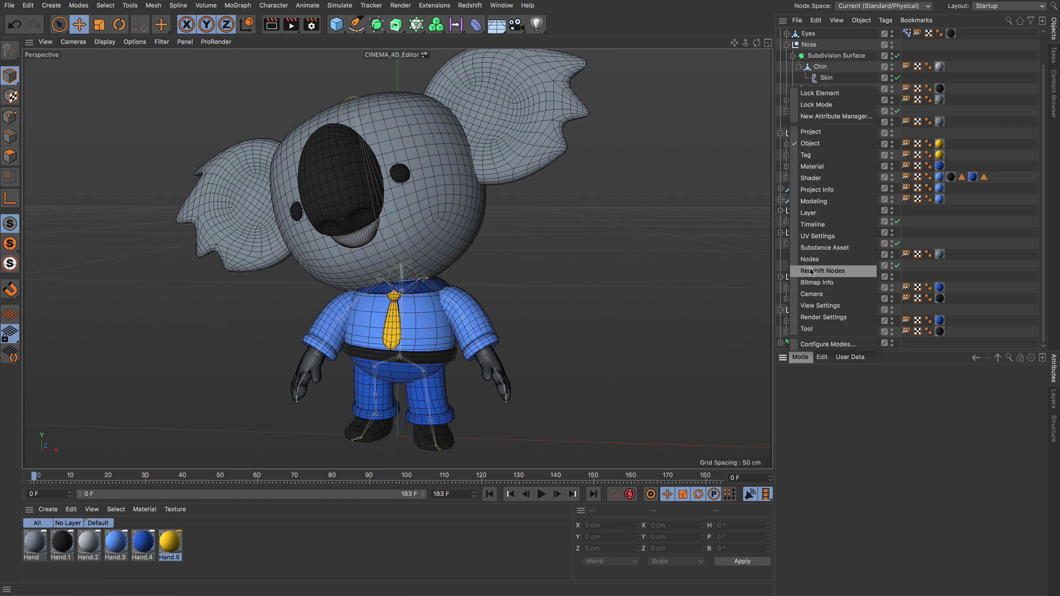
click(830, 192)
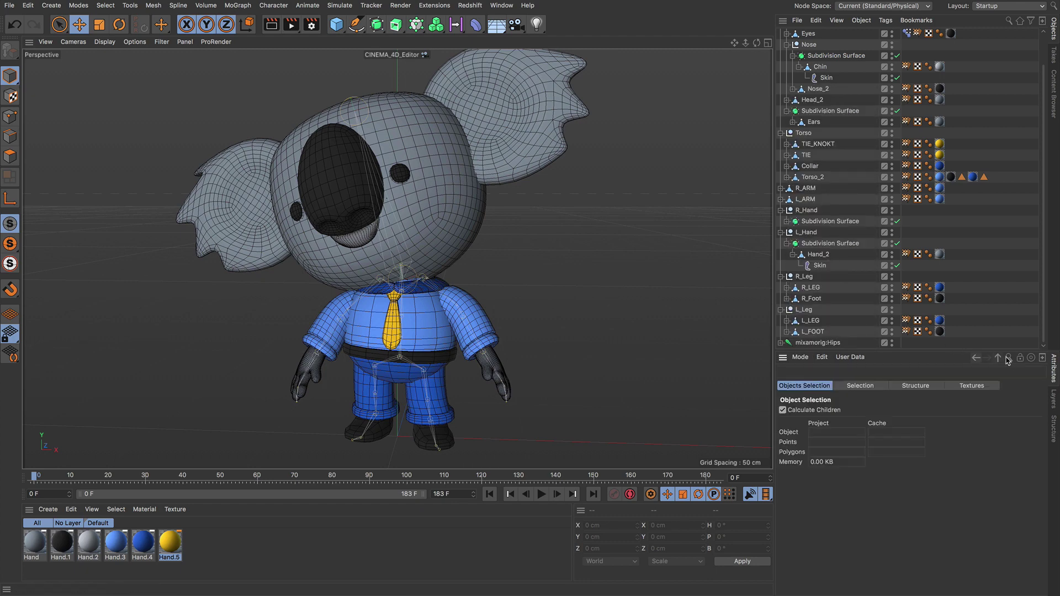
key(ctrl+a)
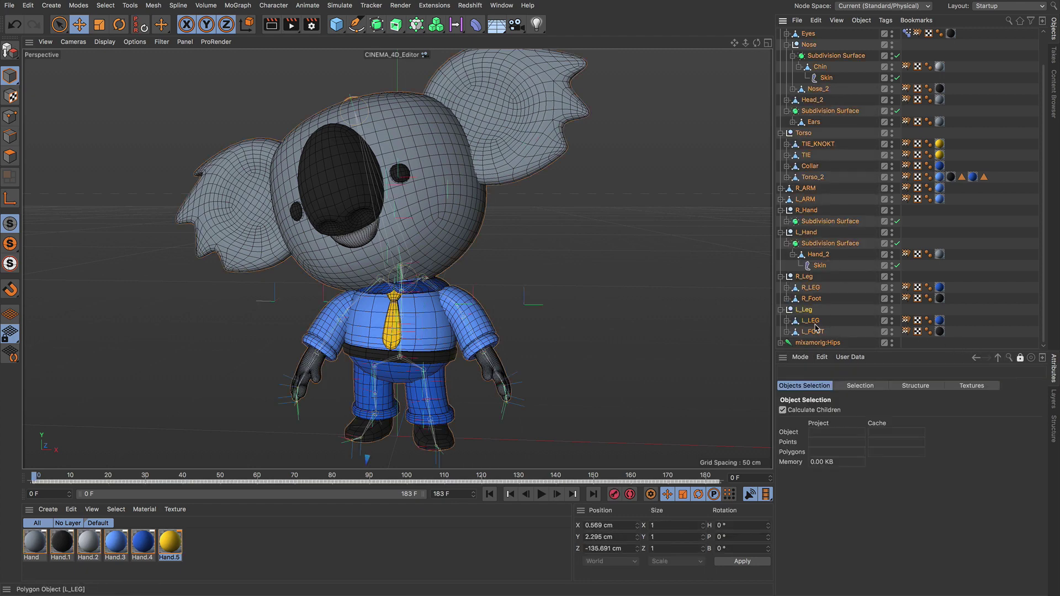
click(1019, 360)
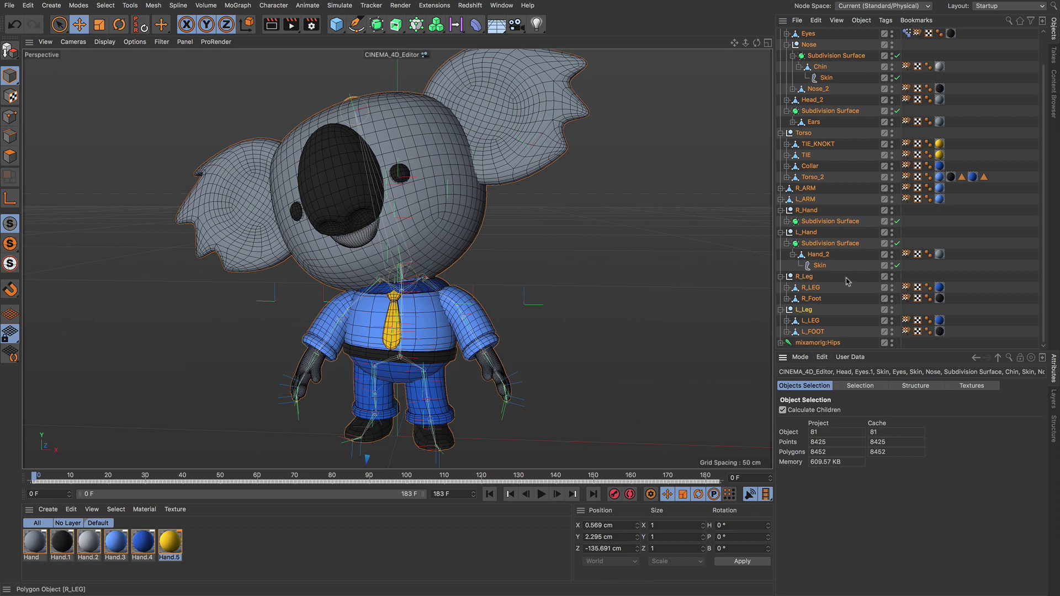
Step: Set the left hand's Subdivision Surface editor and renderer levels to 1
click(830, 242)
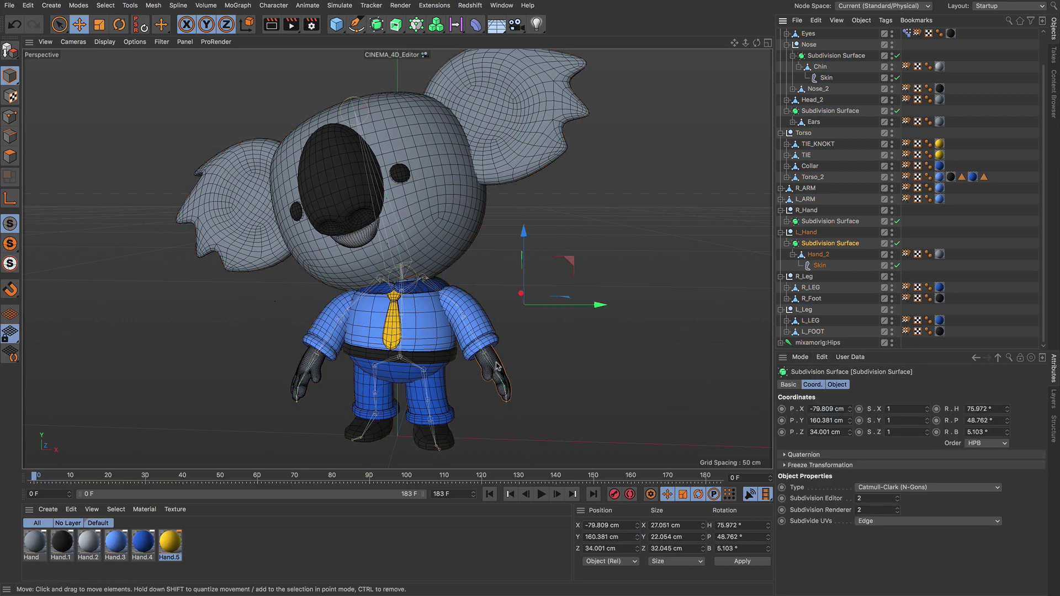
key(o)
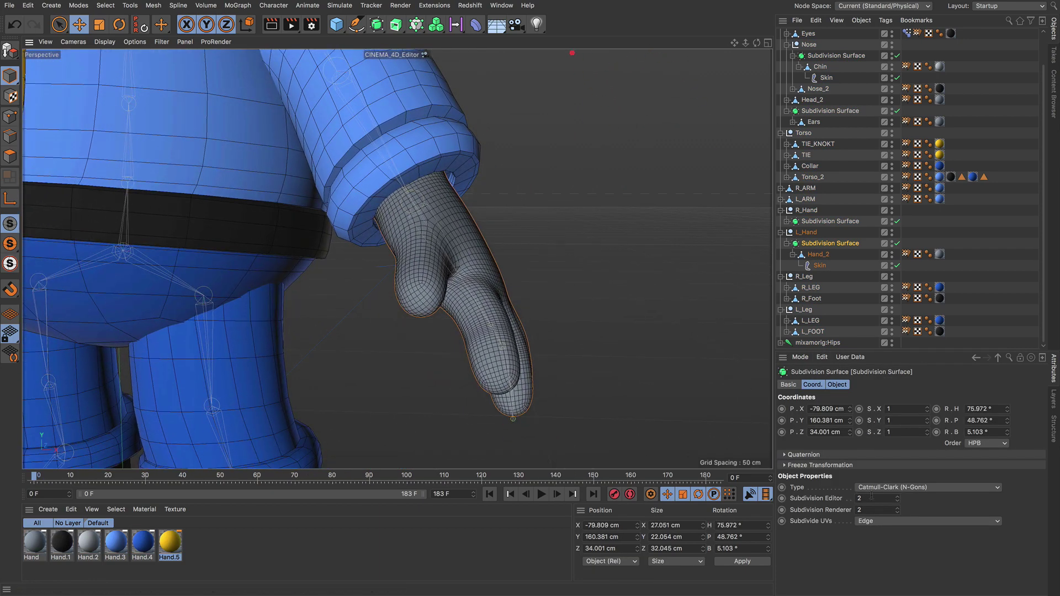
text(1)
click(866, 509)
text(1)
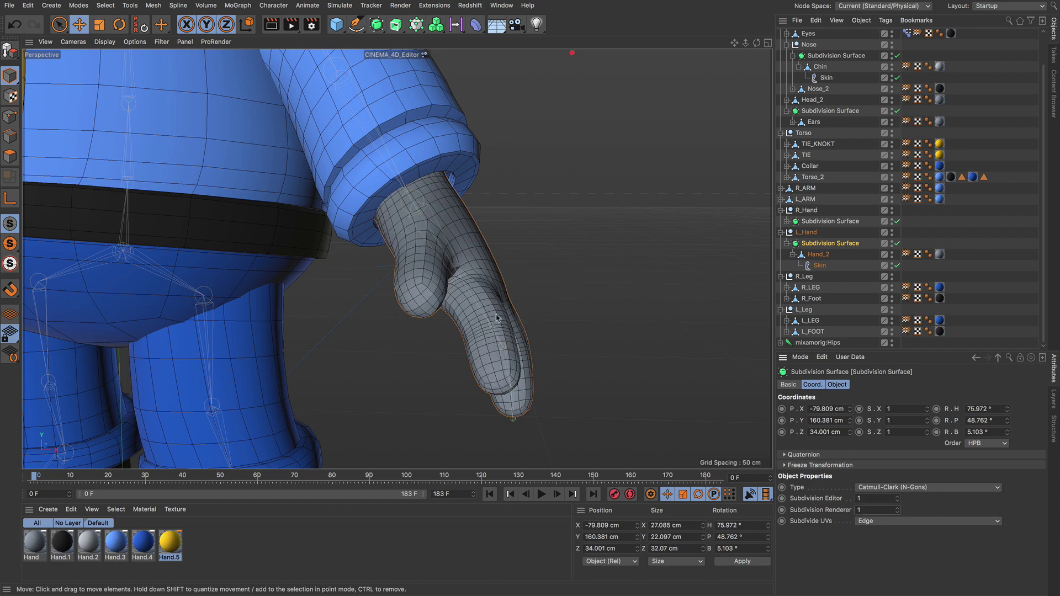
scroll(484, 301, down, 10)
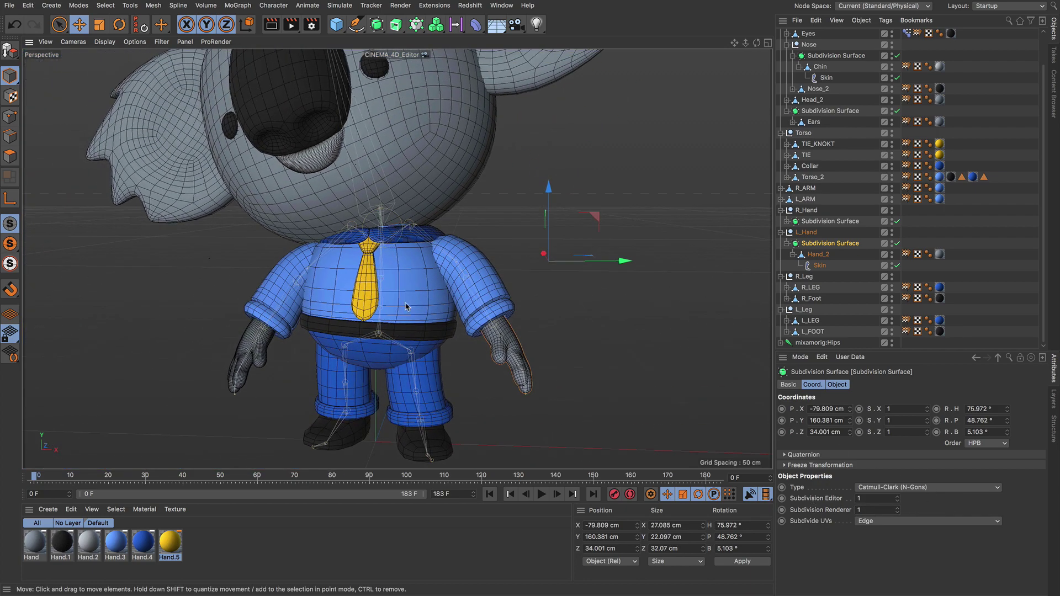
alt+drag(405, 306, 475, 309)
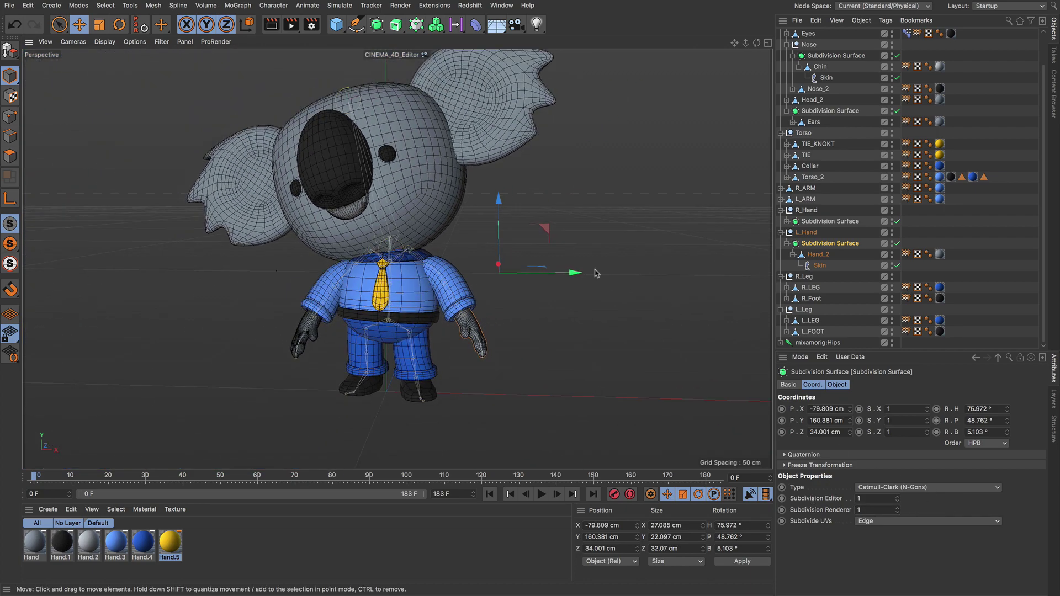
Step: Set the right hand's Subdivision Surface level to 1 and orbit to check the koala
click(830, 221)
text(1)
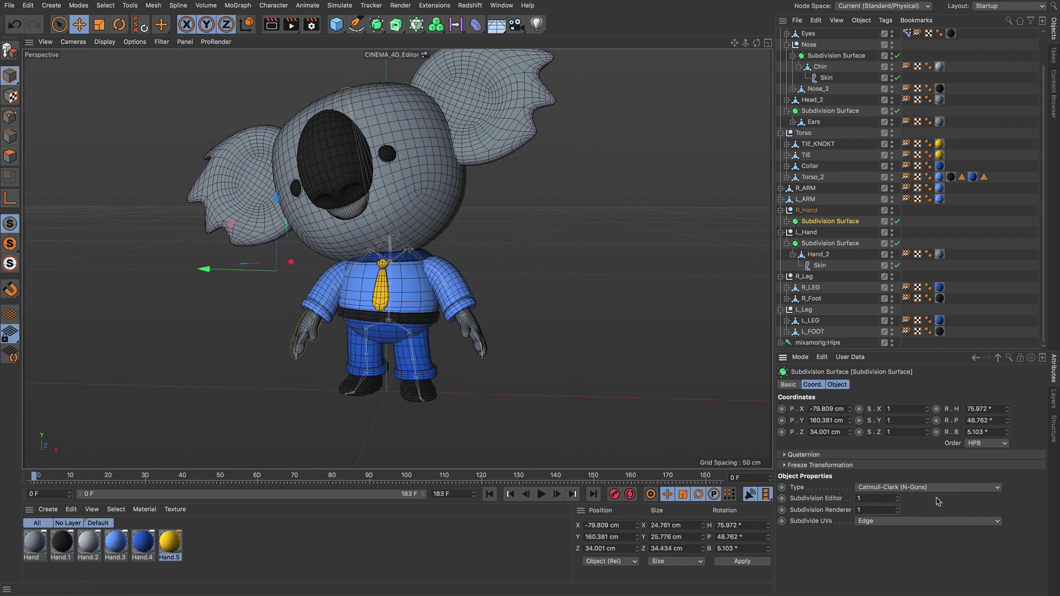
alt+drag(425, 318, 440, 325)
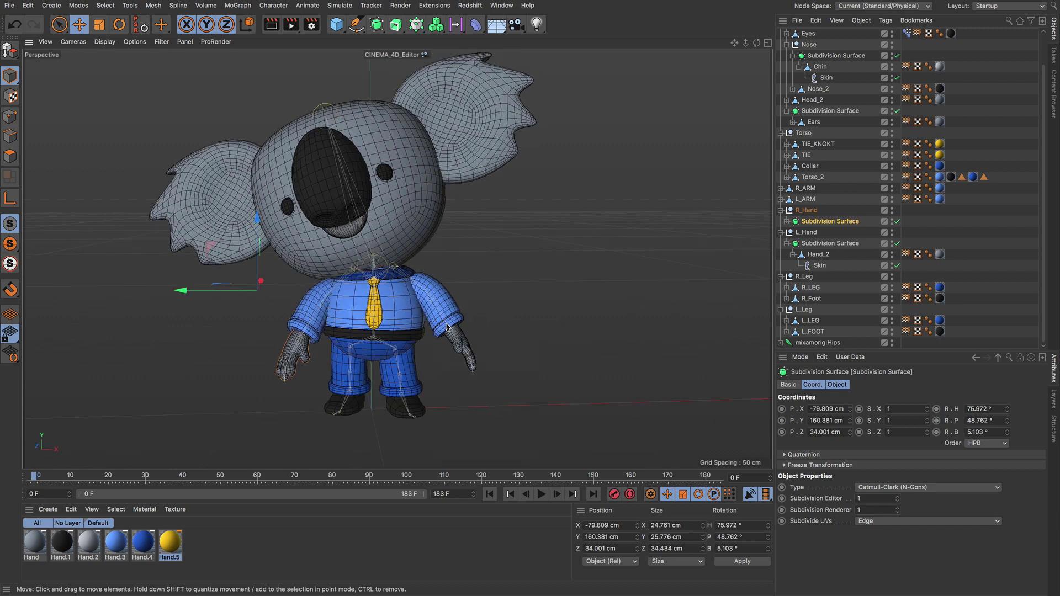
Step: Open the yellow Hand.5 material, move the editor aside, and select its Reflectance channel
double_click(172, 544)
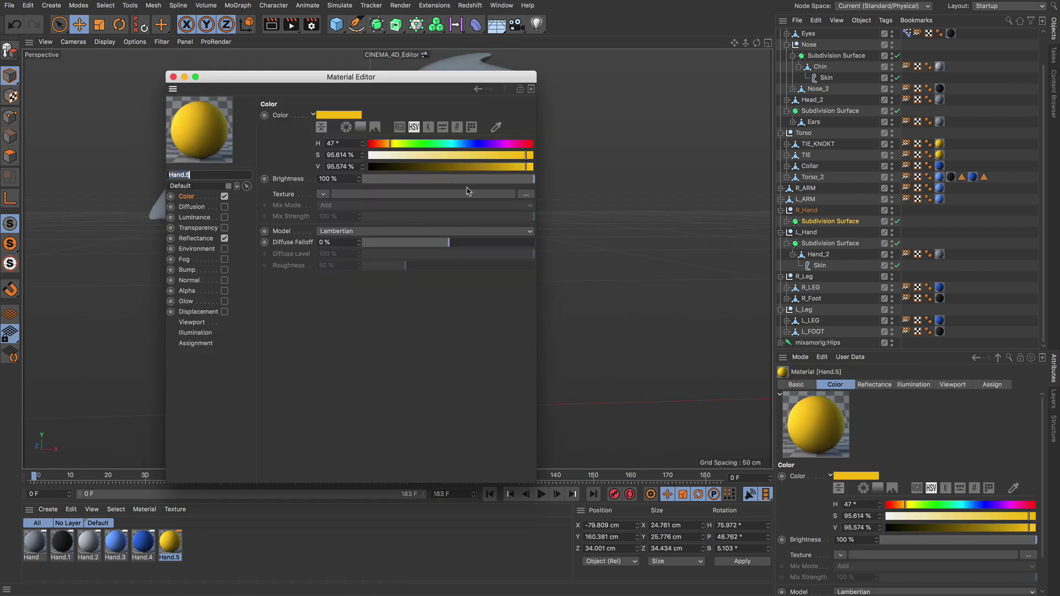
drag(427, 84, 638, 77)
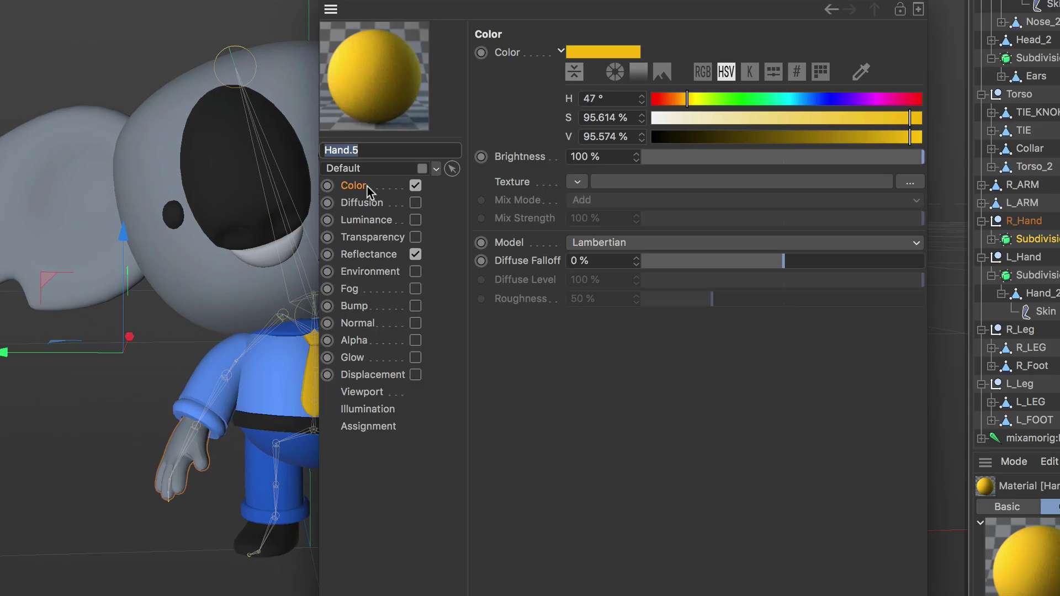
click(406, 190)
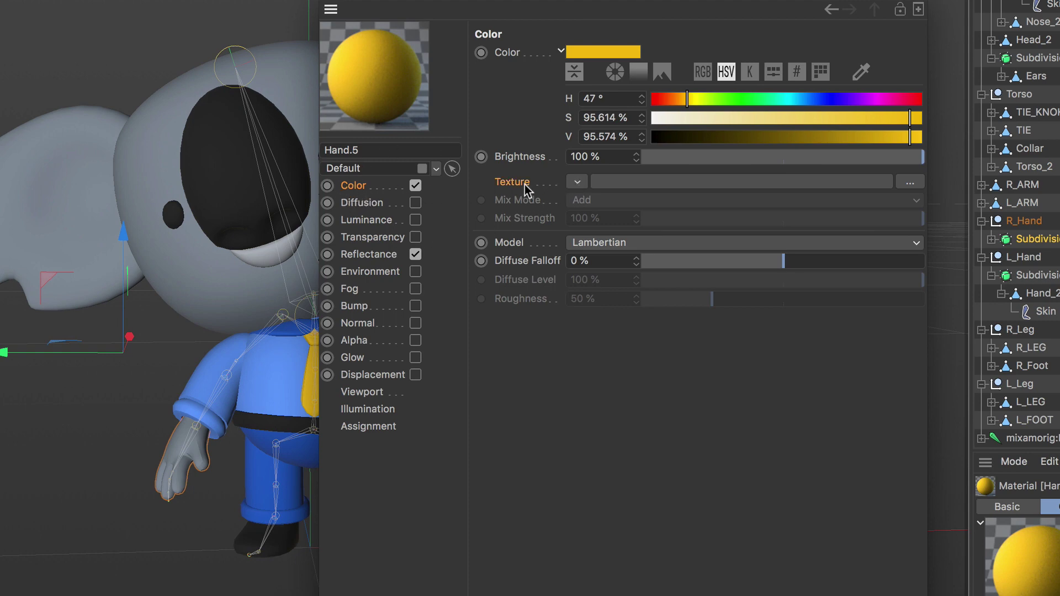
Step: Adjust Layer 1's reflectance strength and lower its roughness to 83%
click(389, 258)
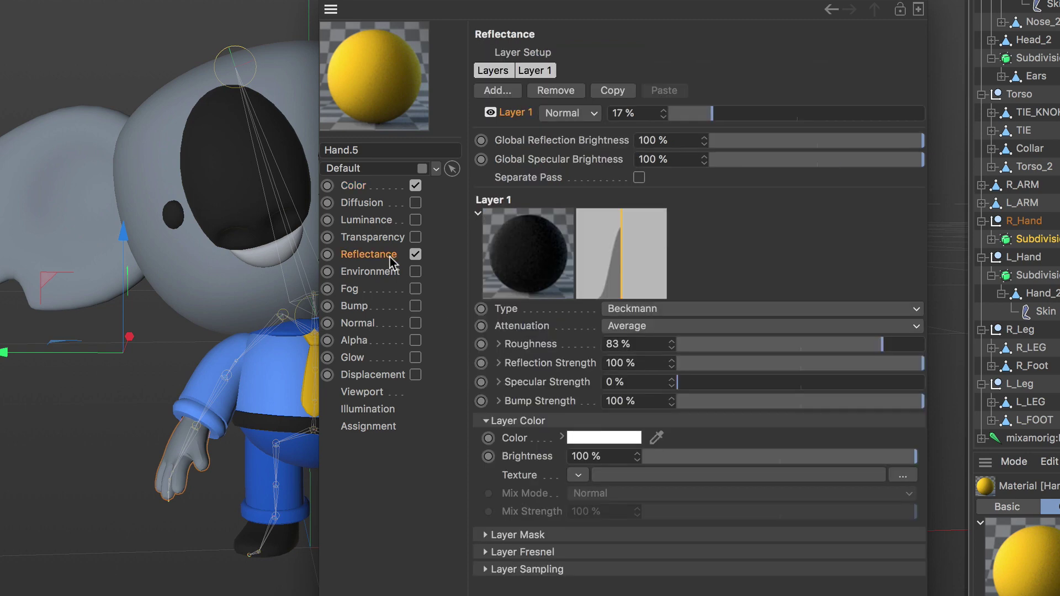
drag(716, 115, 932, 113)
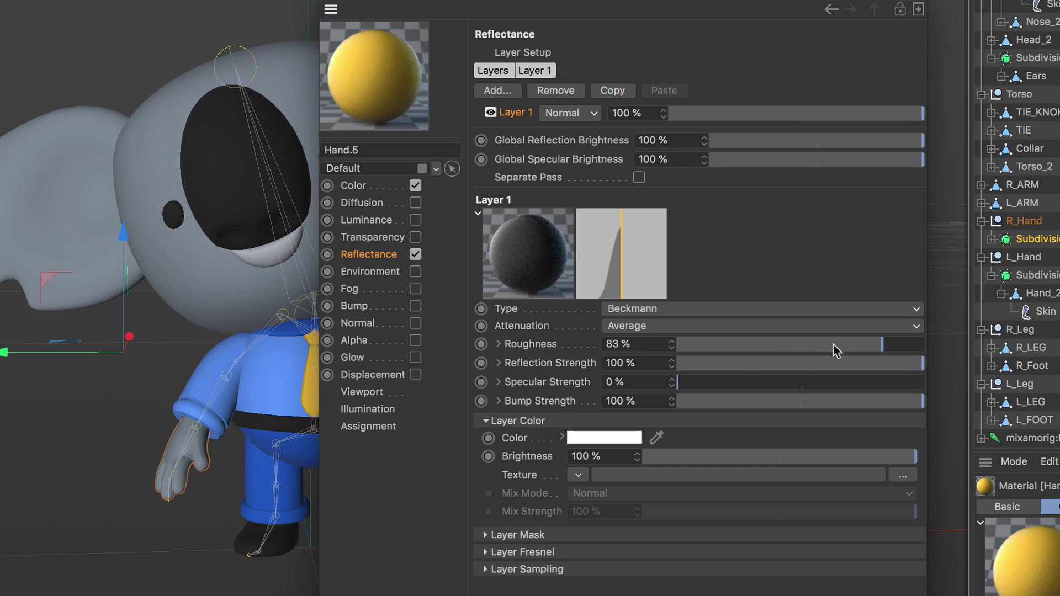
drag(837, 344, 816, 345)
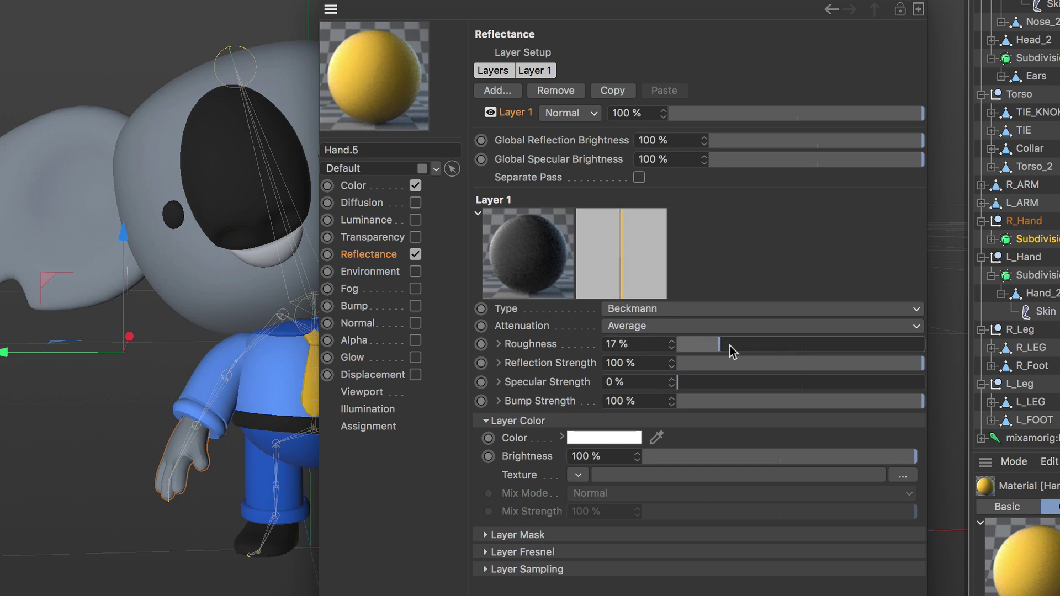
mouse_move(890, 351)
mouse_down()
mouse_move(716, 345)
mouse_move(890, 346)
mouse_up()
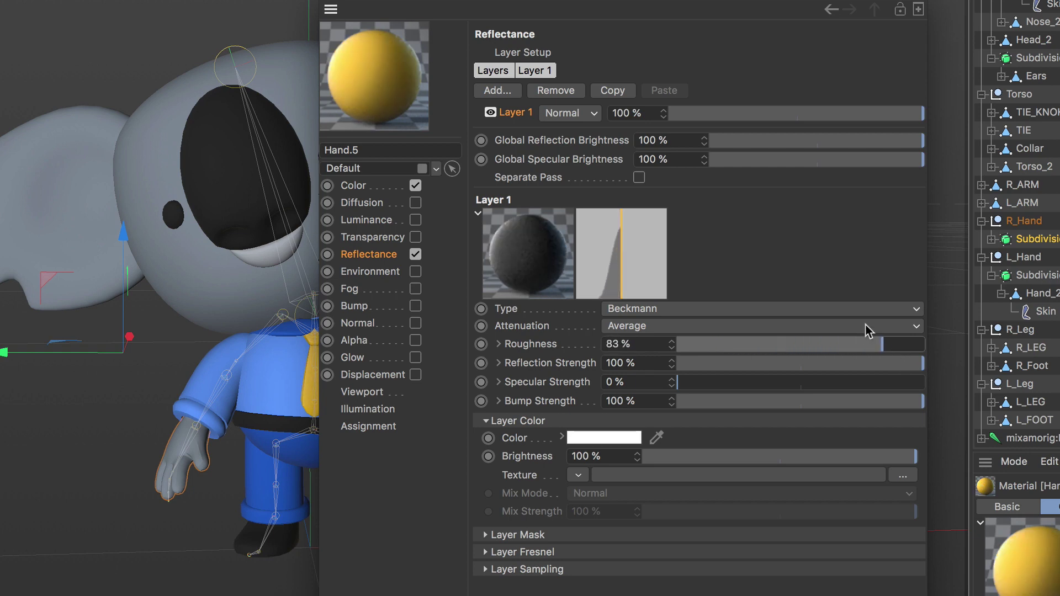
Step: Add a Beckmann reflectance layer, then delete it, leaving only Layer 1
click(515, 93)
click(575, 95)
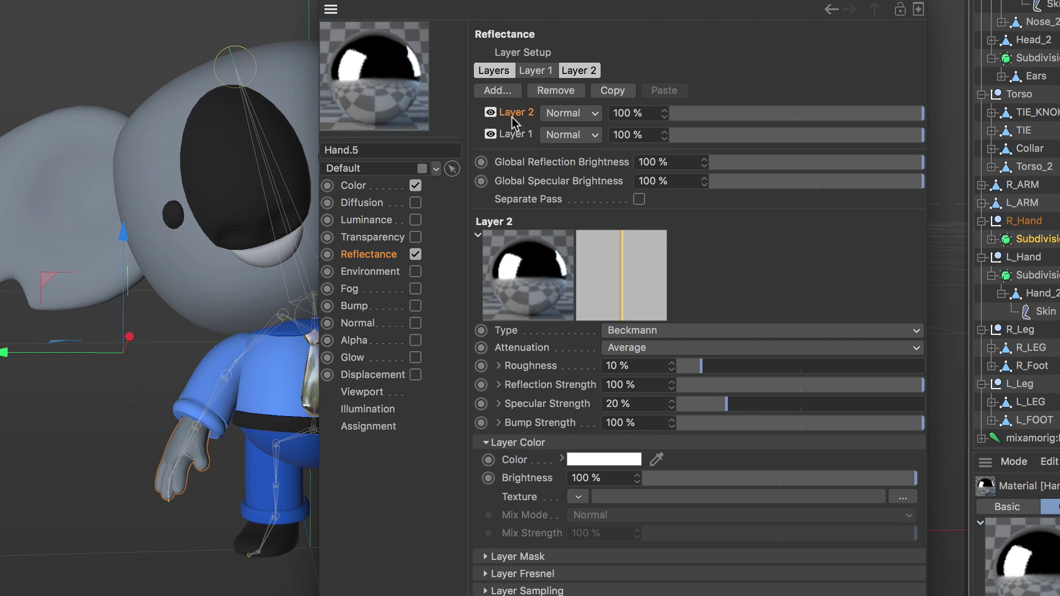
key(Delete)
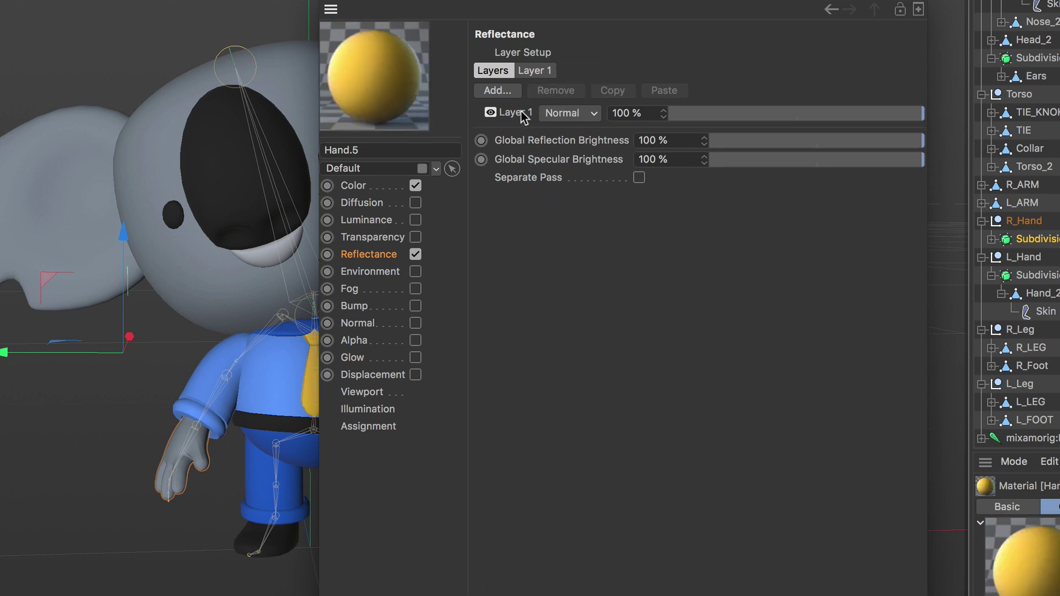
click(520, 112)
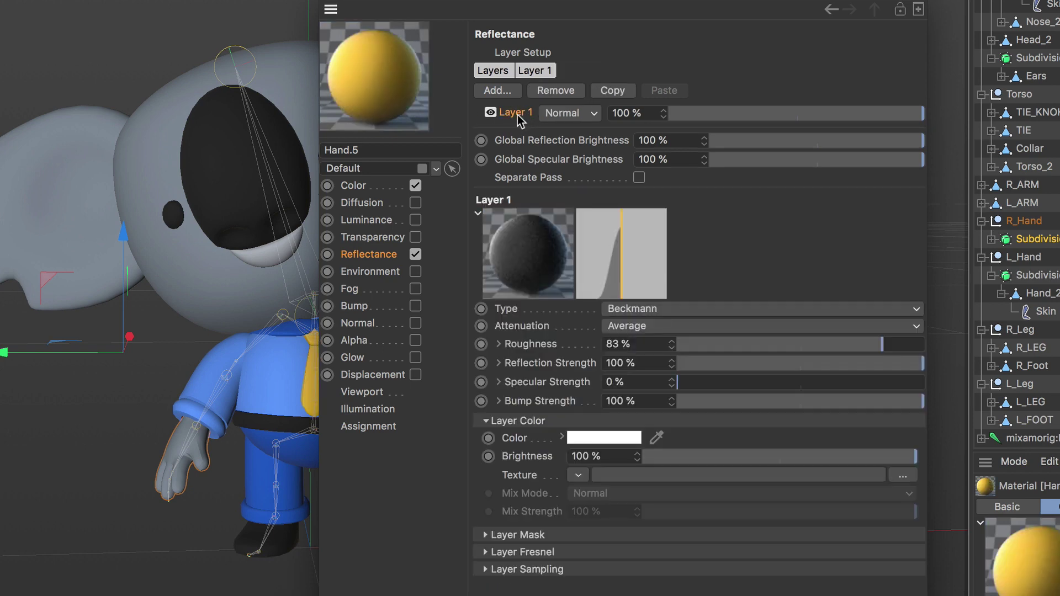
Step: Expand Layer 1's Bump Strength and set its Mode to Custom Normal Map
click(498, 401)
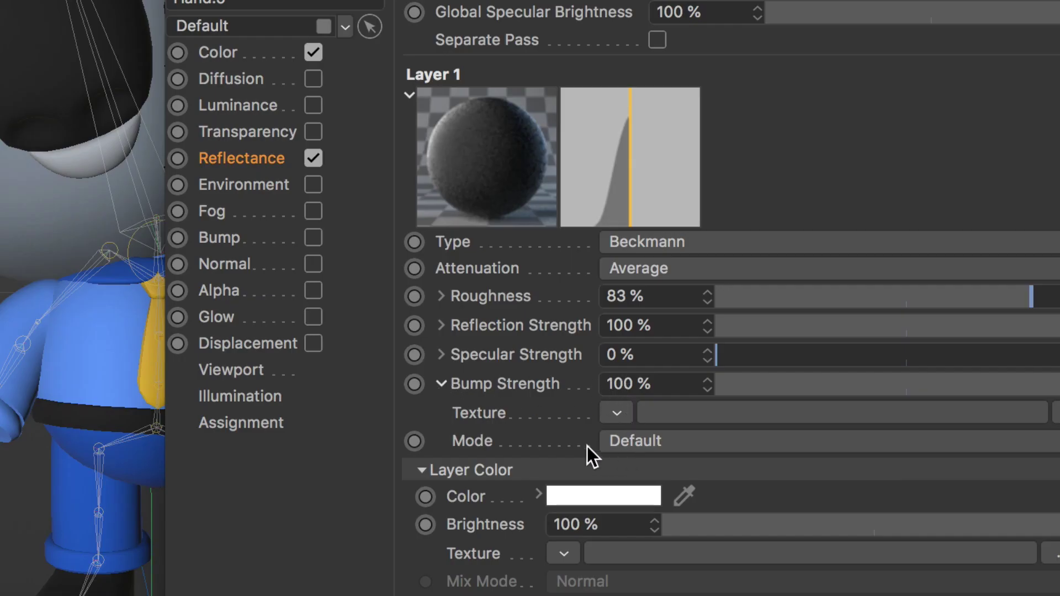
click(799, 443)
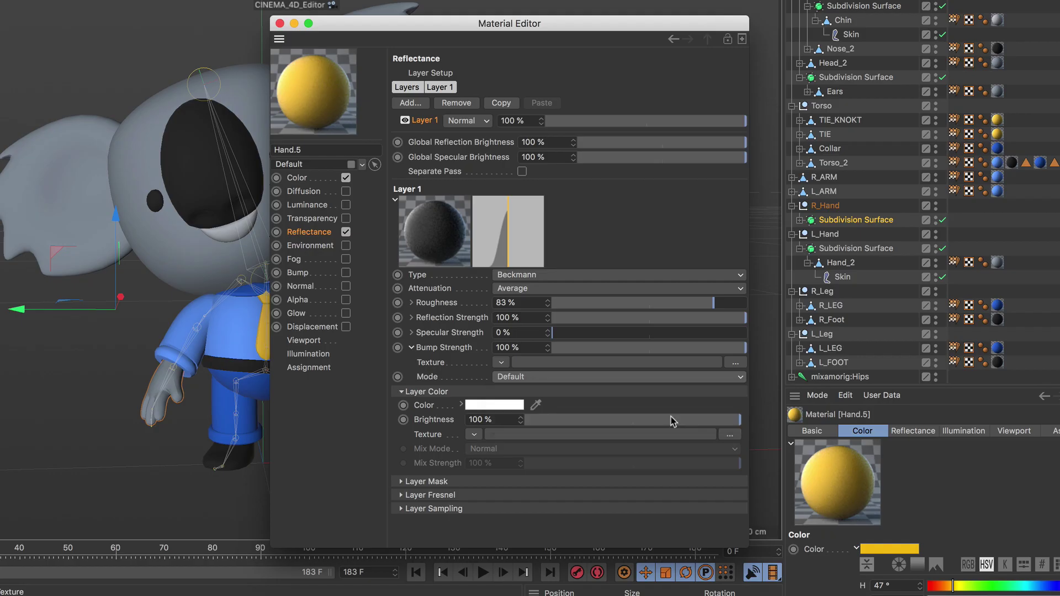
click(946, 525)
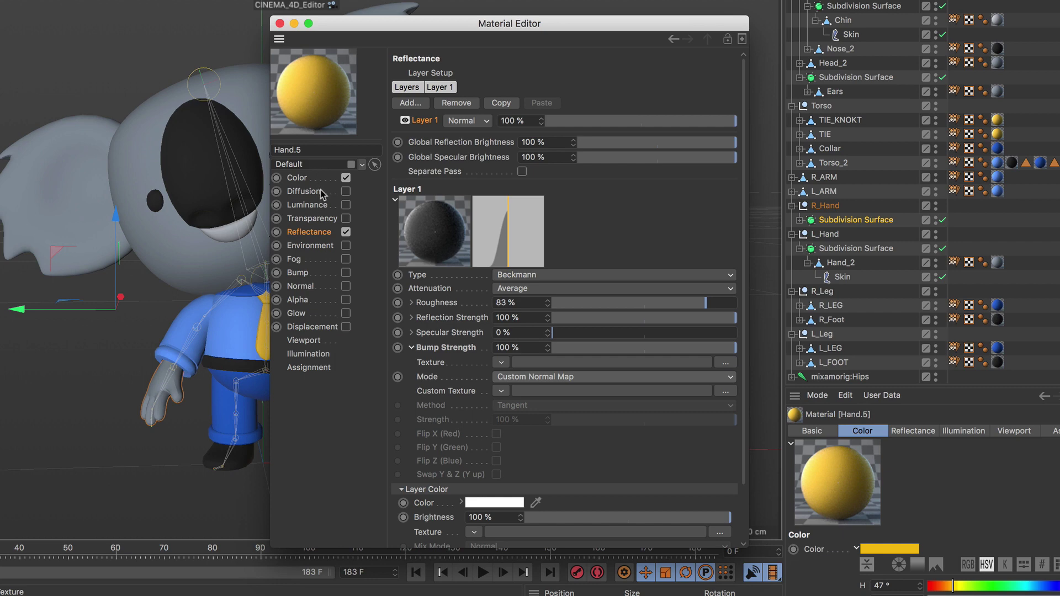
Step: Load Winter Blues 06.jpg as the Hand.5 Color channel texture
click(297, 178)
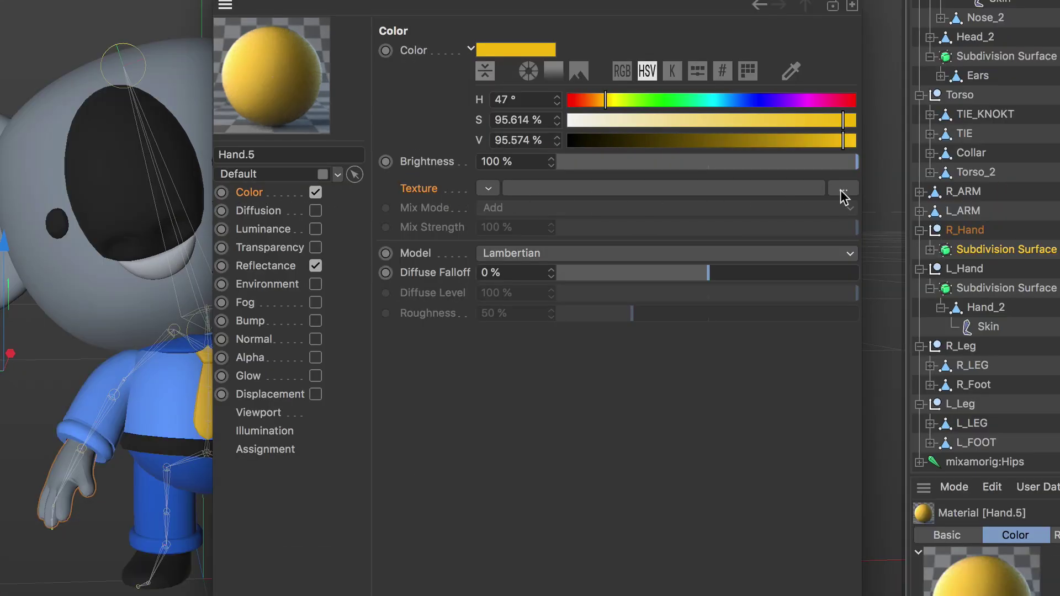
click(841, 191)
double_click(432, 12)
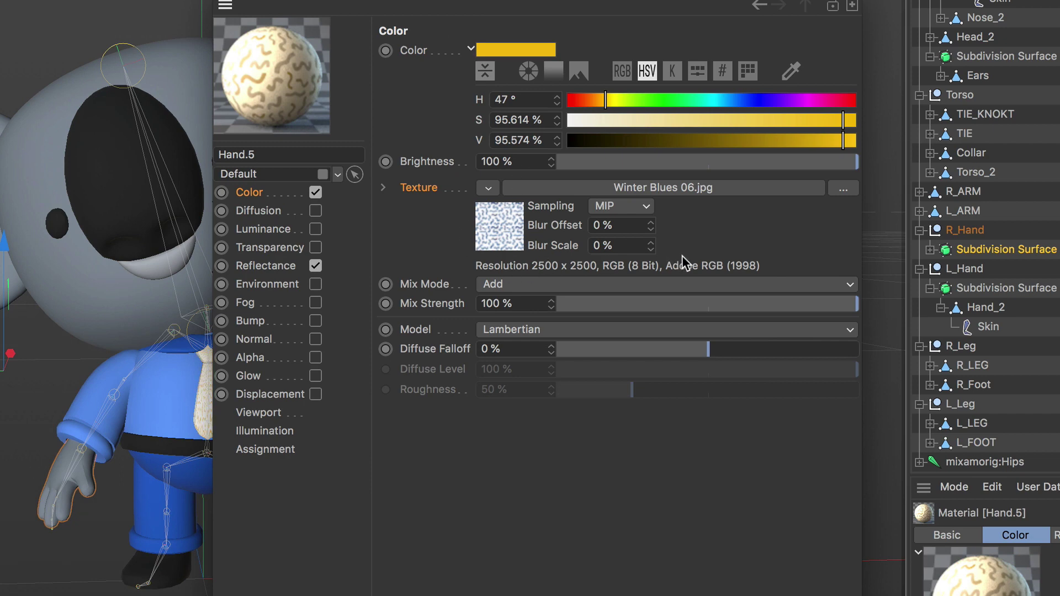
Step: Replace the Color texture with a Noise shader and show its properties
click(488, 188)
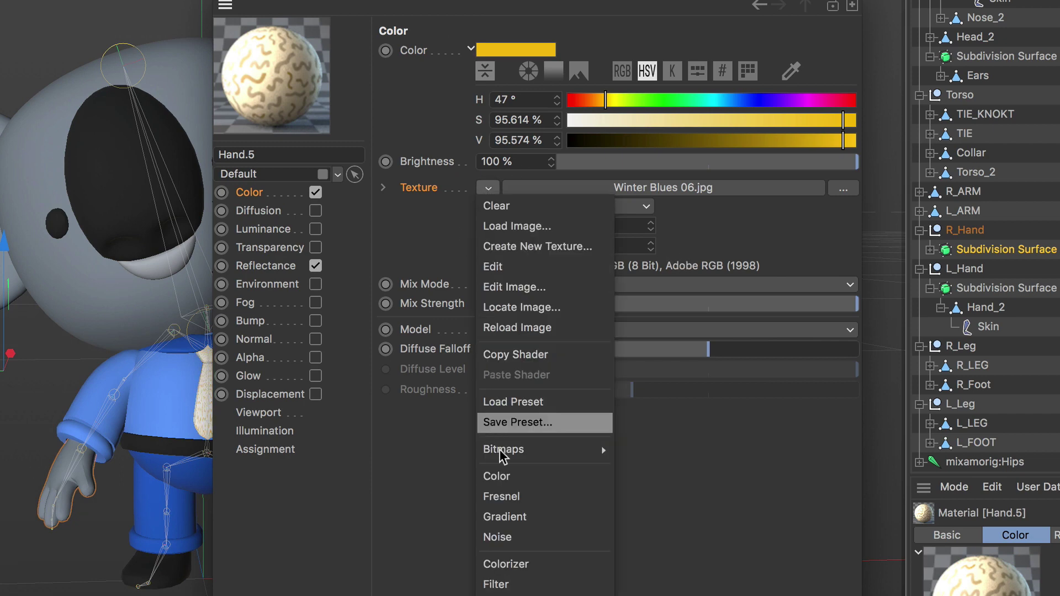
click(535, 536)
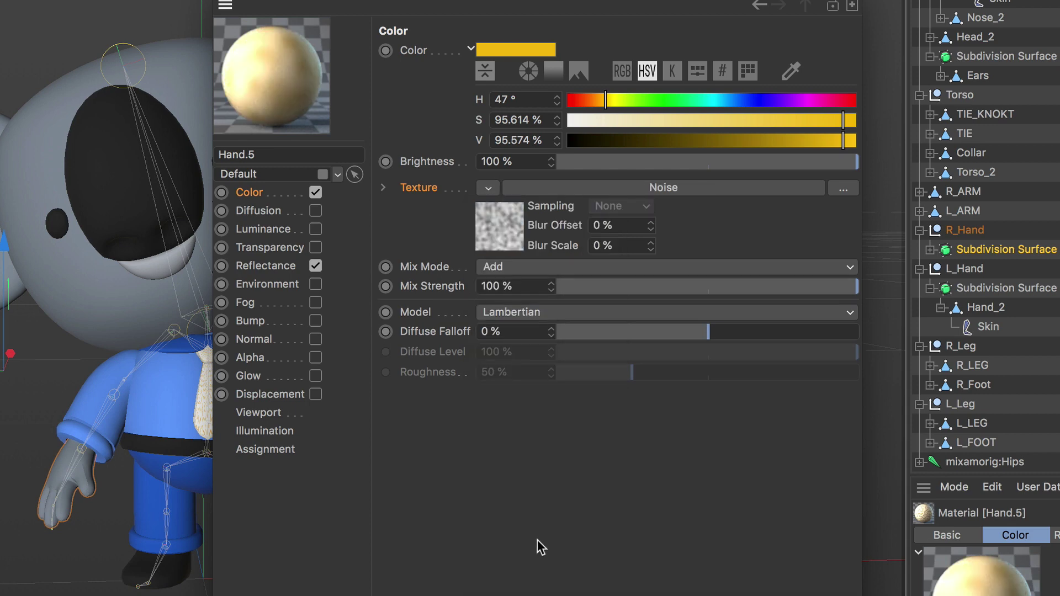
click(713, 188)
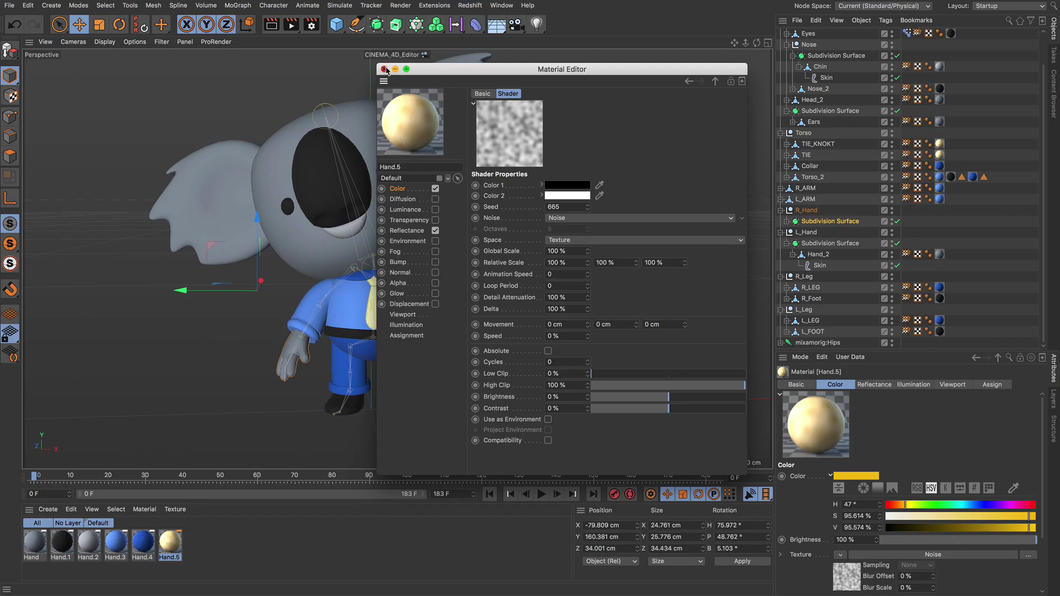
Step: Close the Material Editor, play the koala animation, and inspect R_ARM's weight tag and Skin
click(385, 69)
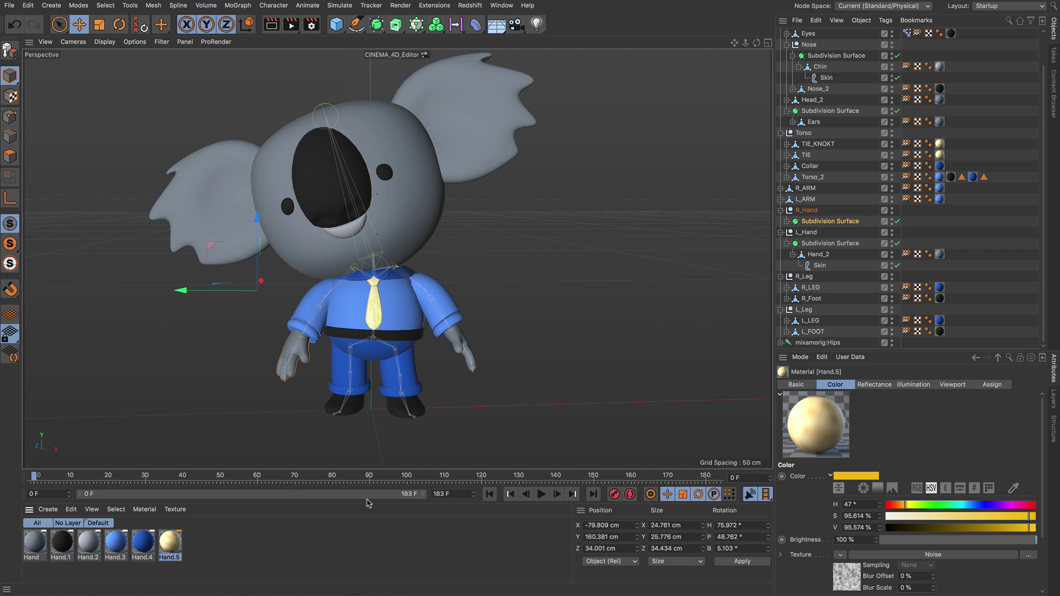
click(541, 494)
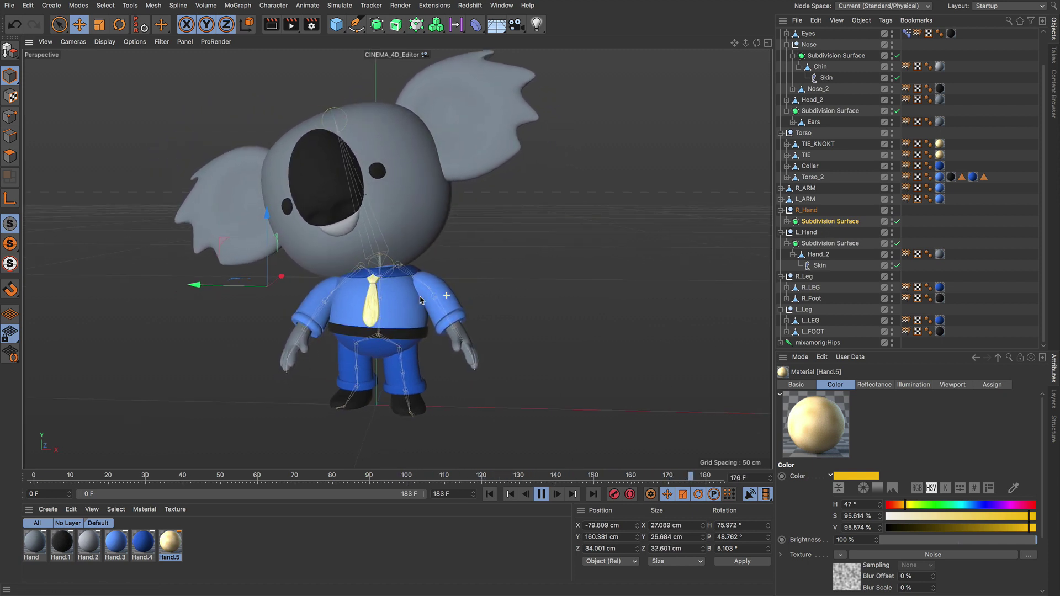
click(780, 188)
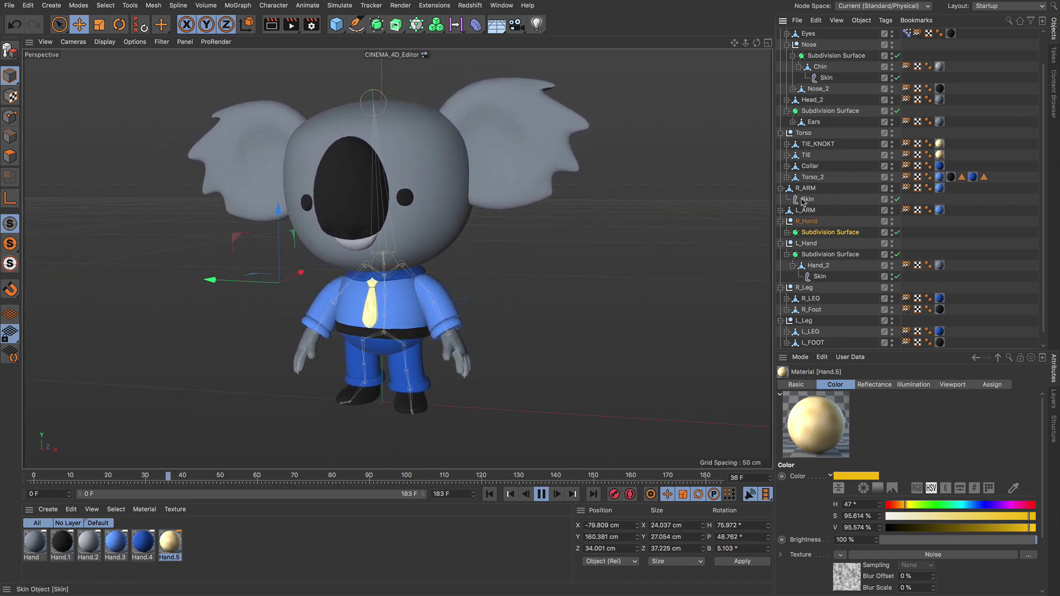
click(906, 188)
click(966, 199)
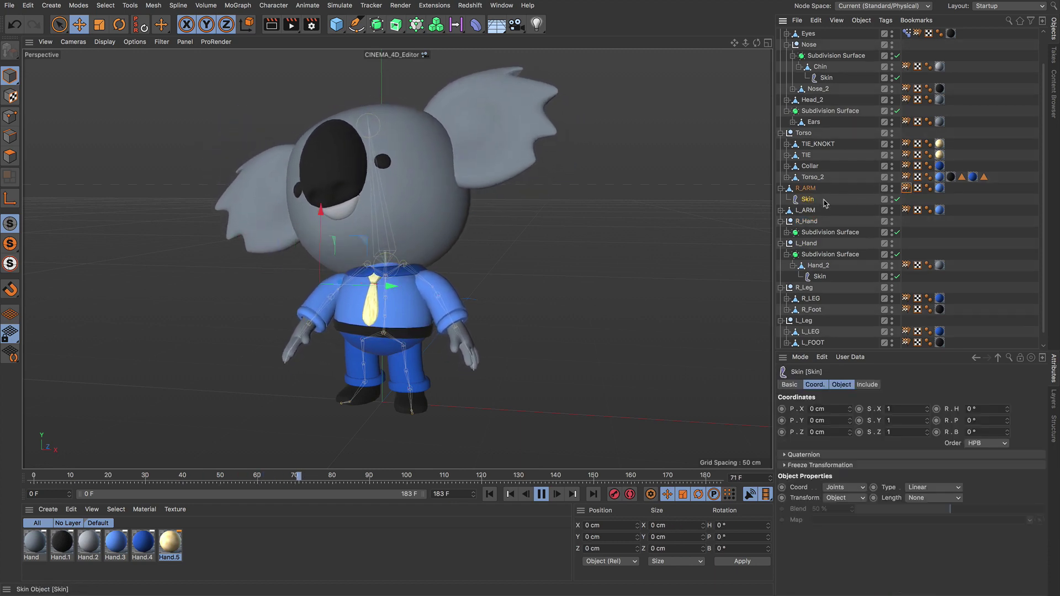
Step: Select the mixamorig:Hips joint, then open Hand_2's Weight tag in the Weight Manager
scroll(920, 302, down, 1)
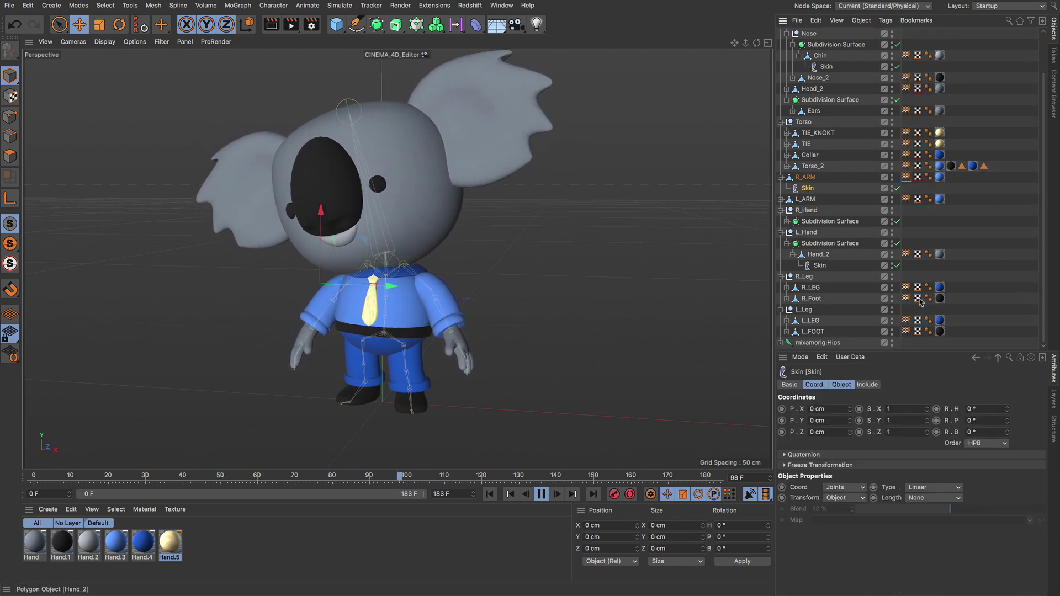
click(805, 343)
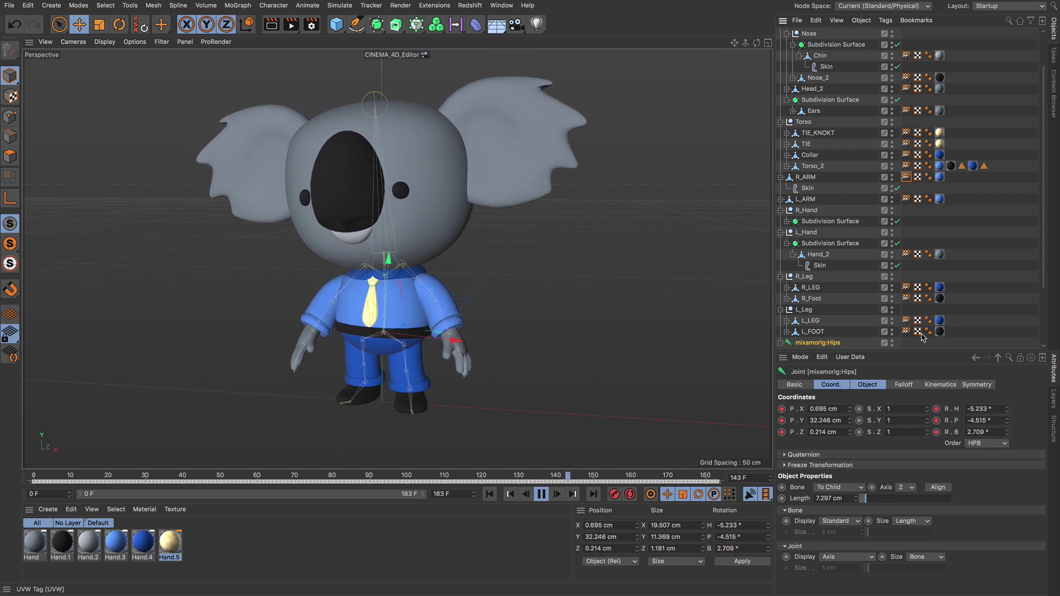
click(907, 255)
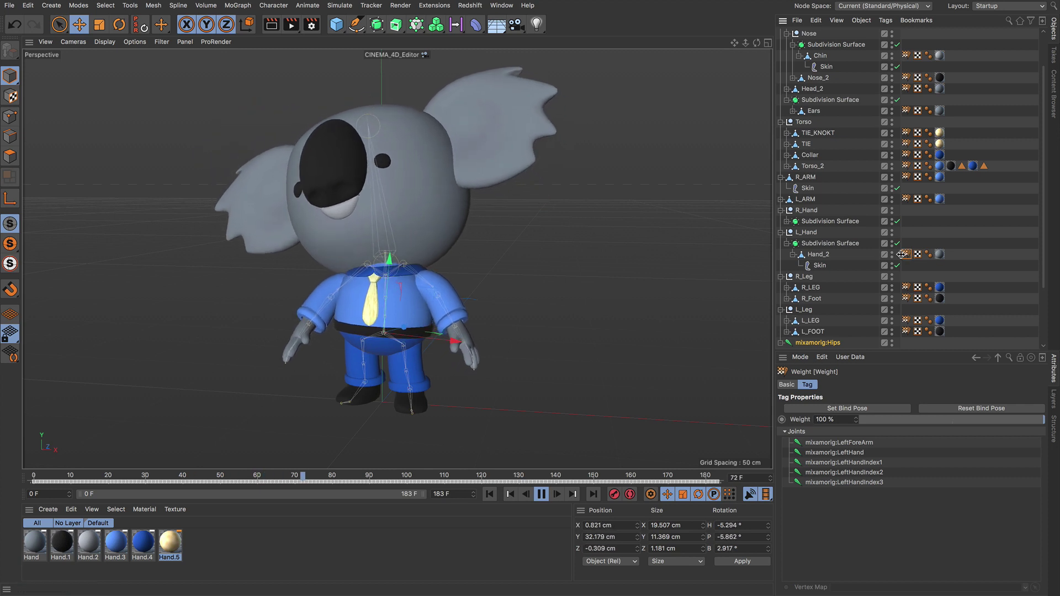
double_click(907, 254)
Step: Move the Weight Manager over the viewport and zoom in on the left hand's weights
drag(895, 255, 688, 207)
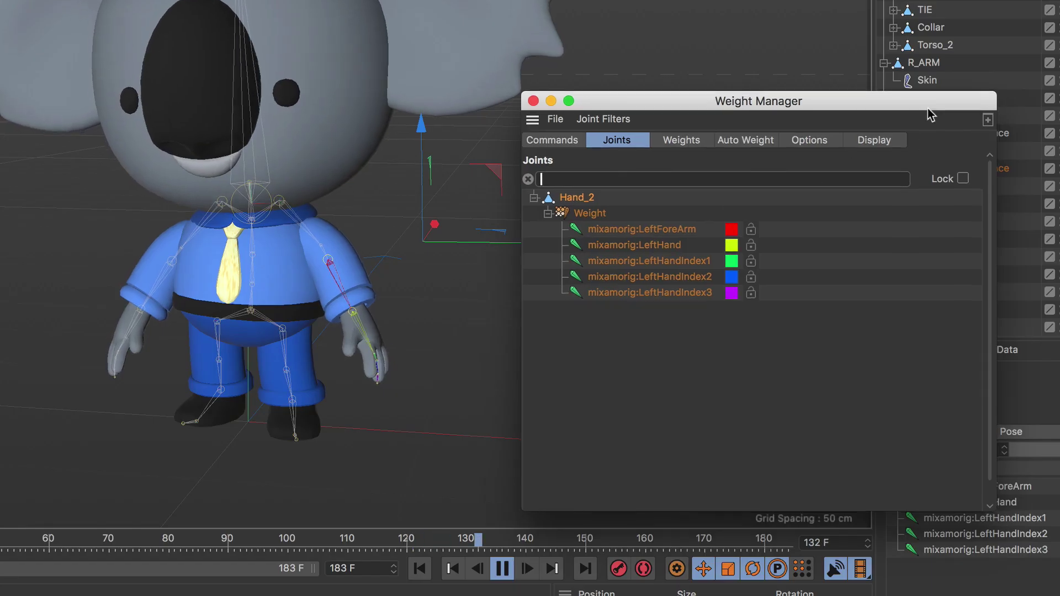
drag(839, 101, 776, 169)
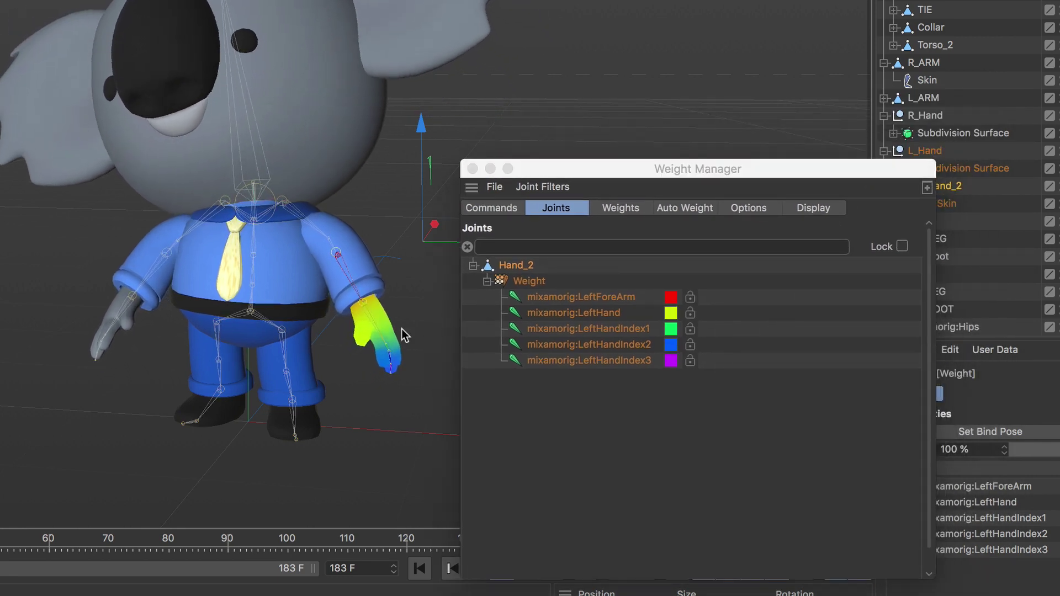
scroll(403, 342, up, 5)
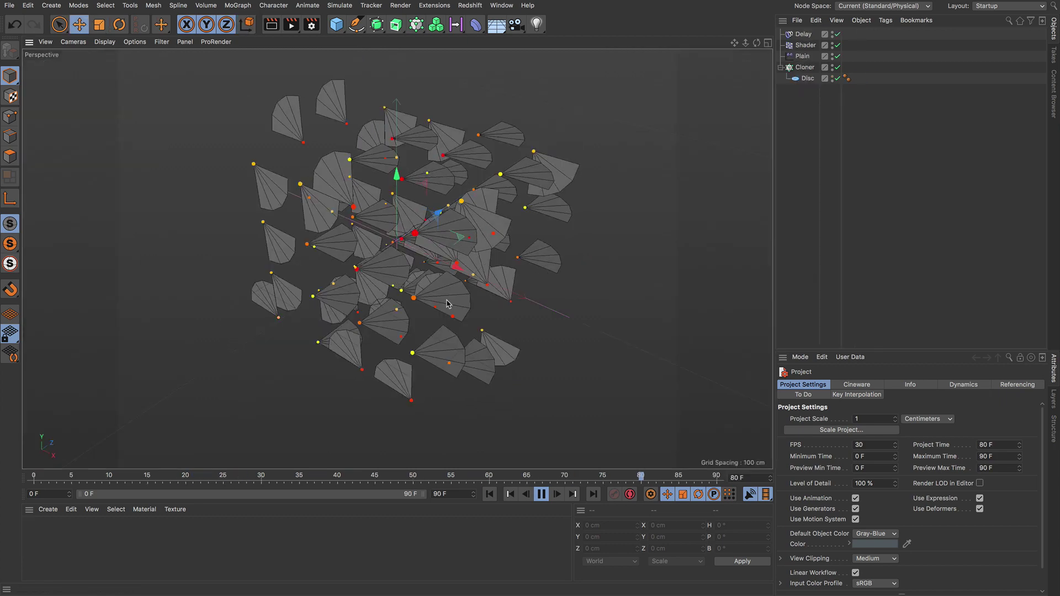
Step: Select the Cloner in the 4×4×4 Grid Array scene of Disc wedges
click(447, 304)
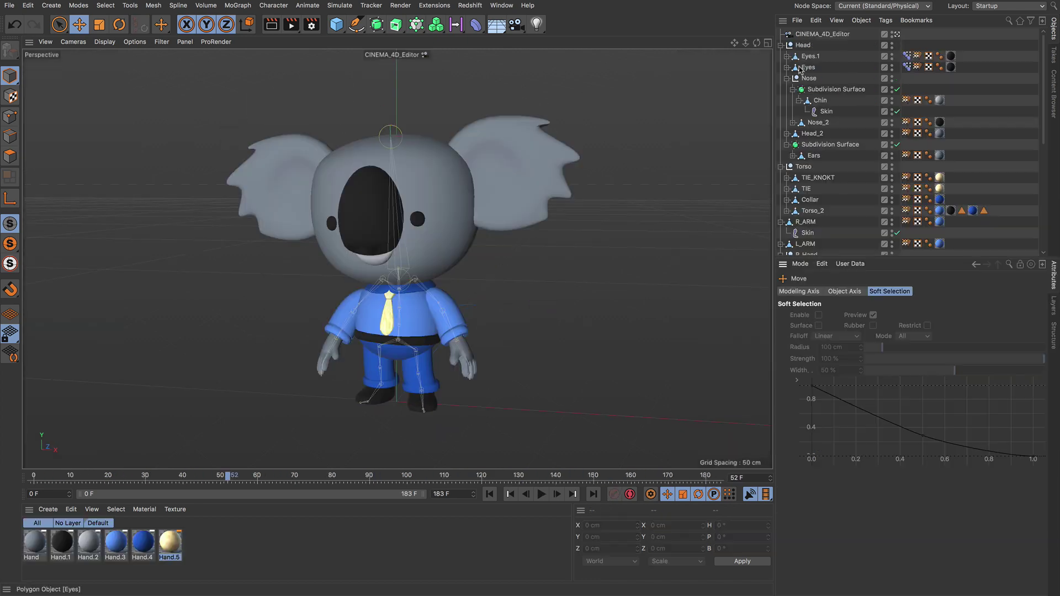
Step: Test the Eyes.1 Pose Morph strength, lowering it to 11% and restoring 100%
click(807, 56)
click(908, 56)
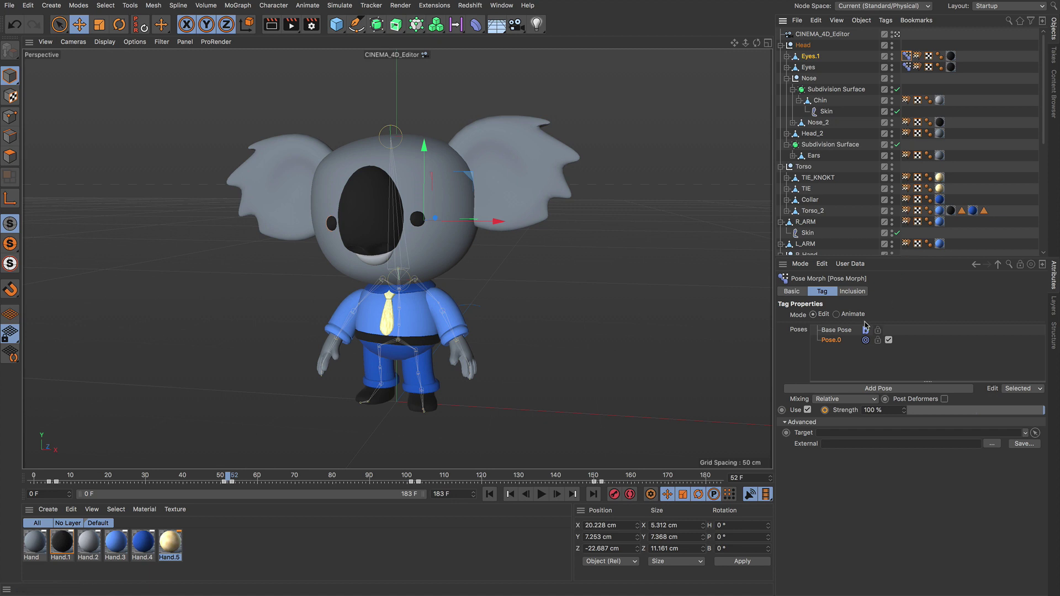
drag(974, 408, 911, 408)
drag(975, 406, 1045, 409)
Step: Inspect Hand_2's weight tag, its Skin object, and the mixamorig:Hips joint hierarchy
scroll(1041, 127, down, 10)
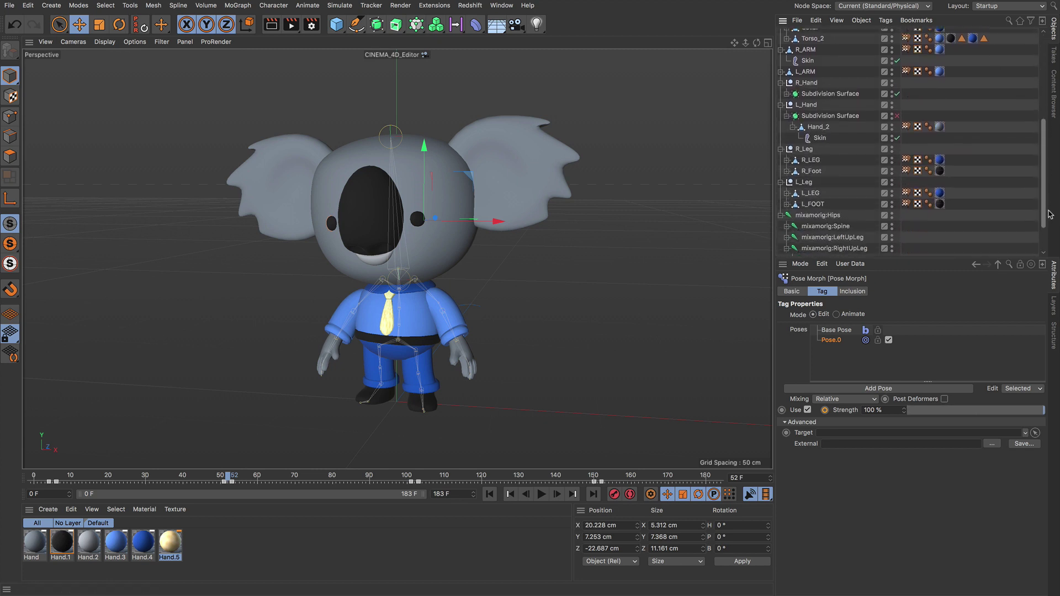
click(899, 124)
click(906, 114)
click(819, 127)
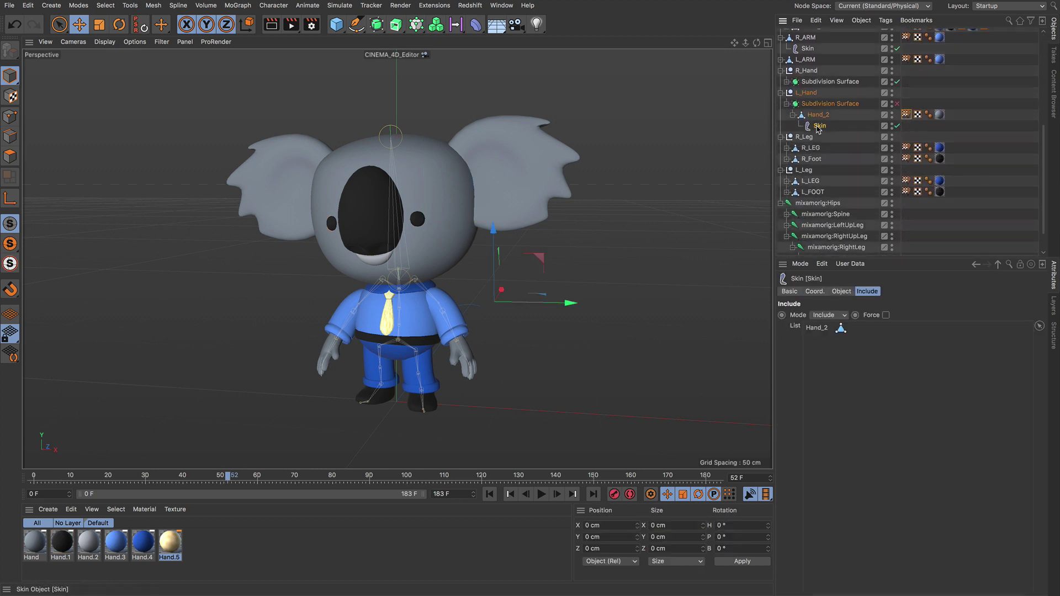
scroll(1043, 146, down, 2)
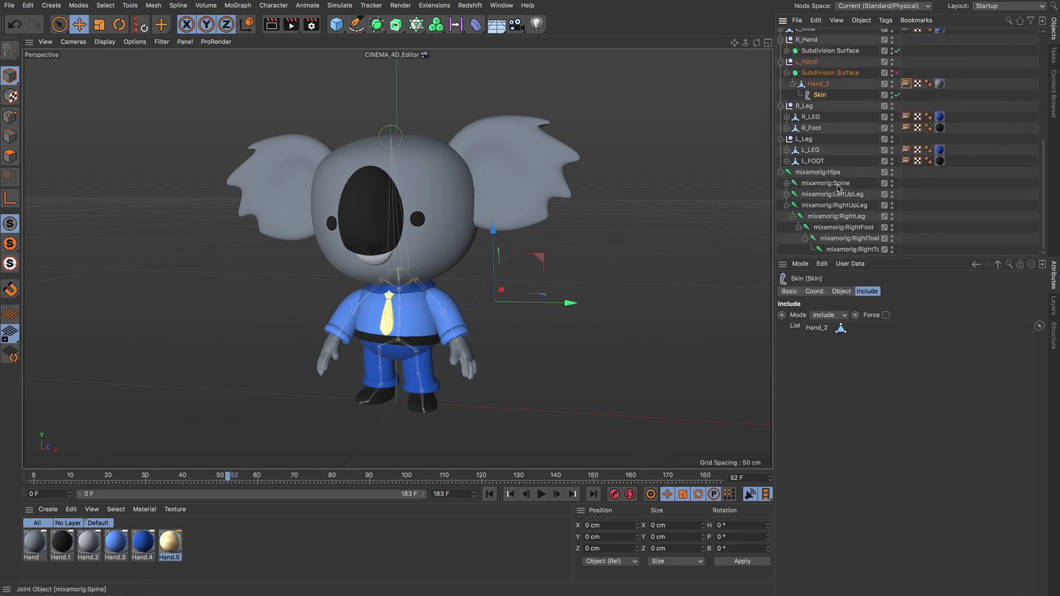
click(817, 172)
Step: Scrub the timeline to frame 106 and inspect the L_FOOT and Hand_2 weight tags
drag(236, 476, 429, 476)
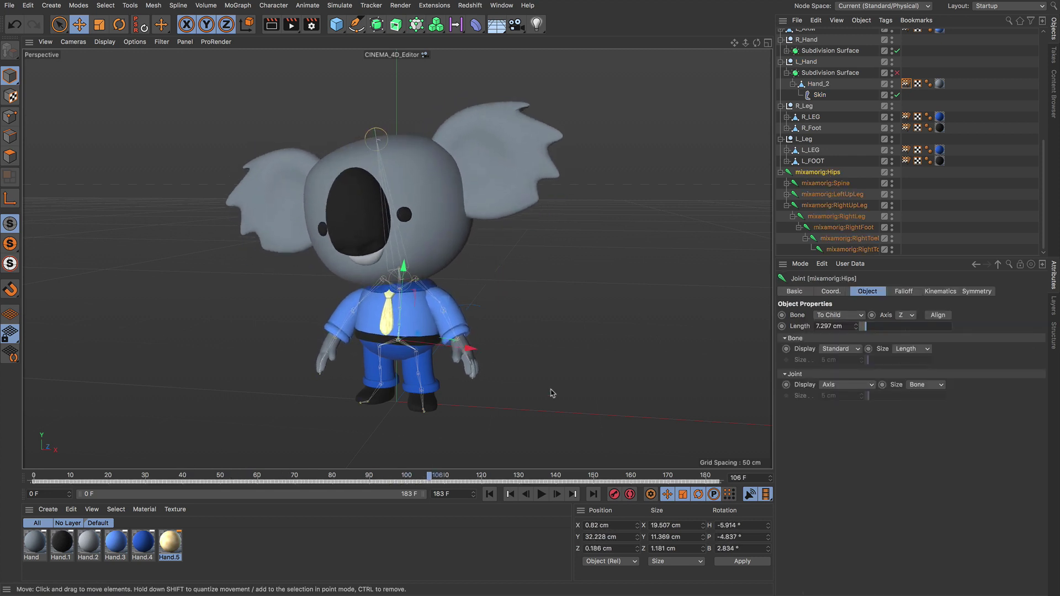
click(905, 161)
click(905, 84)
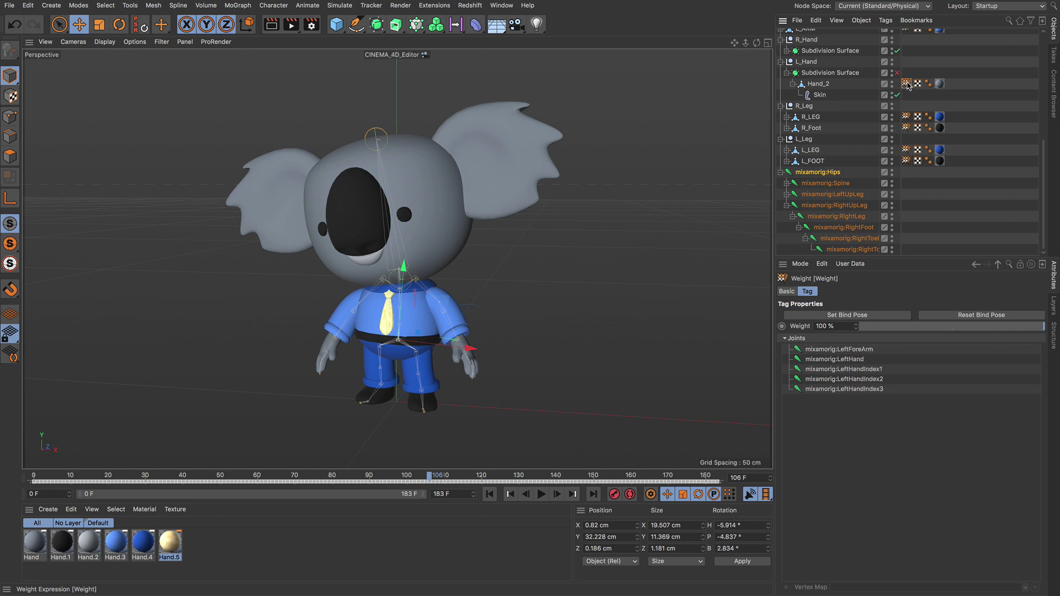
Step: Show the Hand_2 joint weights and orbit around the left hand to inspect them
double_click(906, 84)
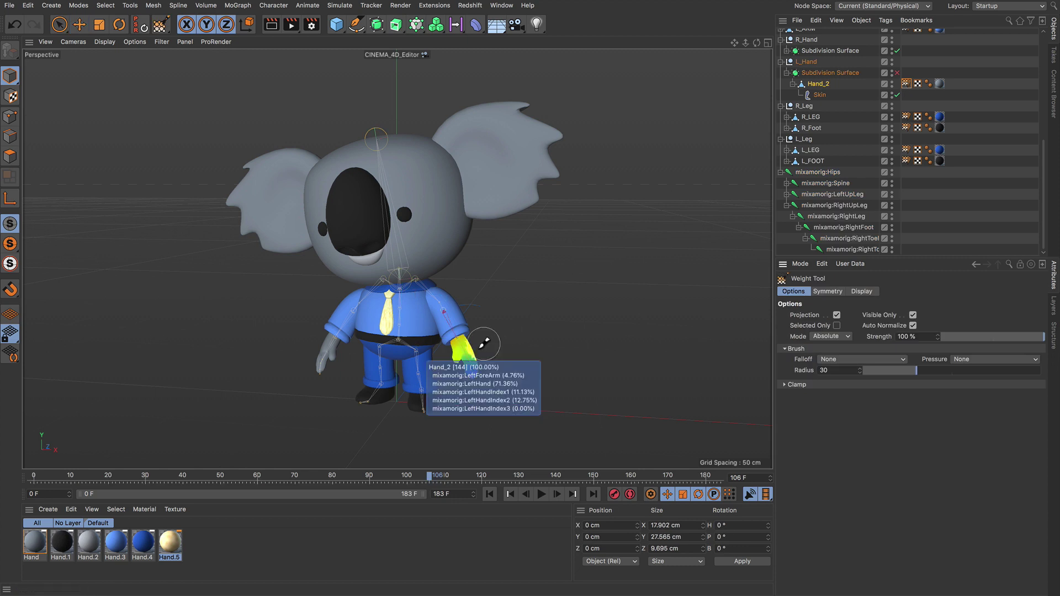
scroll(484, 348, up, 8)
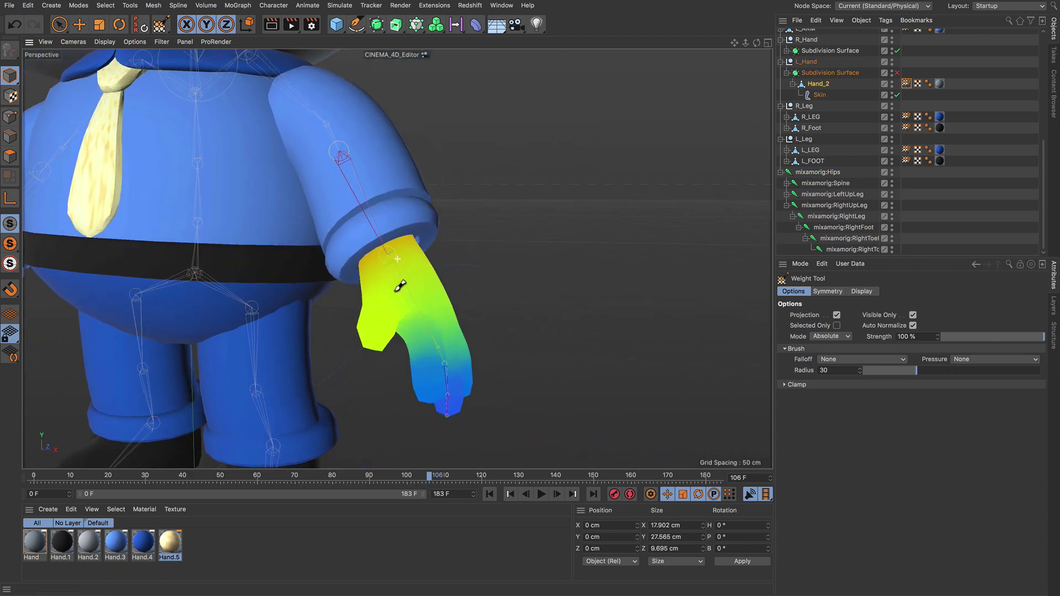
alt+drag(399, 285, 354, 262)
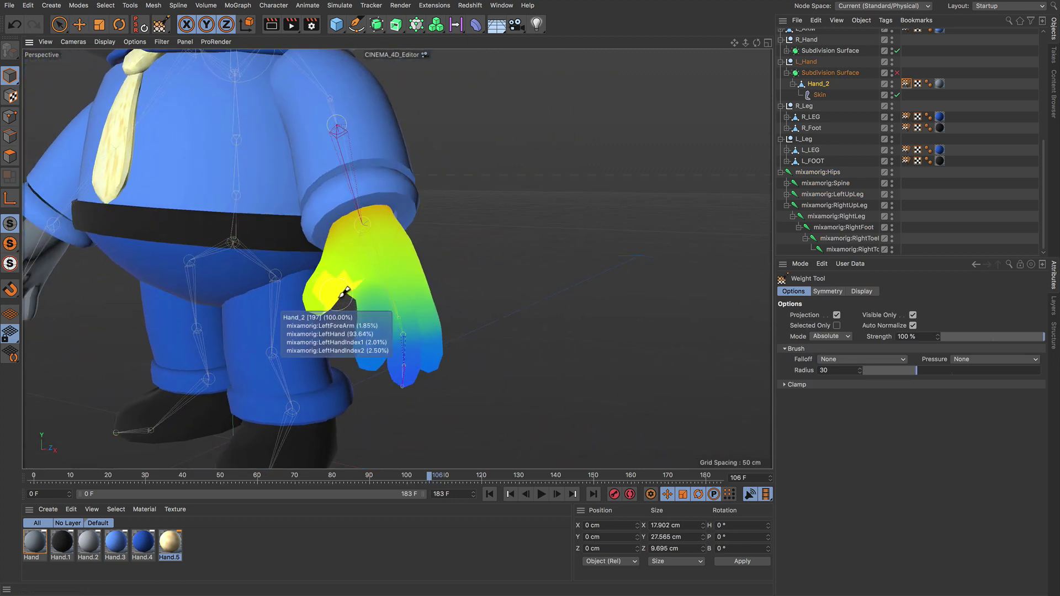
scroll(355, 320, down, 8)
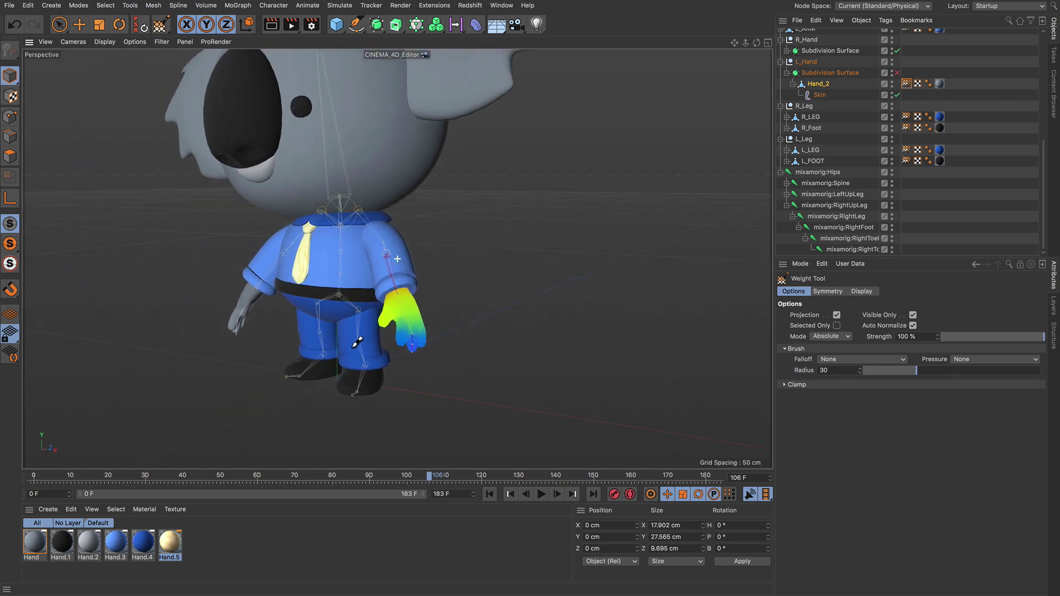
alt+drag(357, 342, 458, 356)
Step: Return to the Move tool, zoom out and deselect the hand objects
key(e)
scroll(458, 356, down, 3)
click(510, 363)
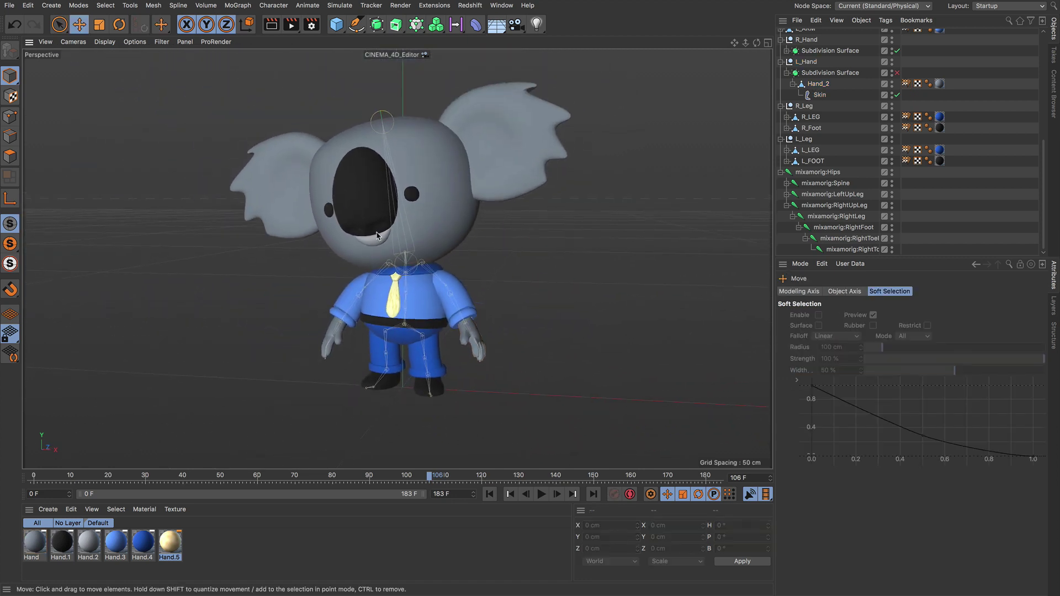
Step: Open the glTF export settings from File > Export and move the window over the koala
click(10, 5)
mouse_move(86, 216)
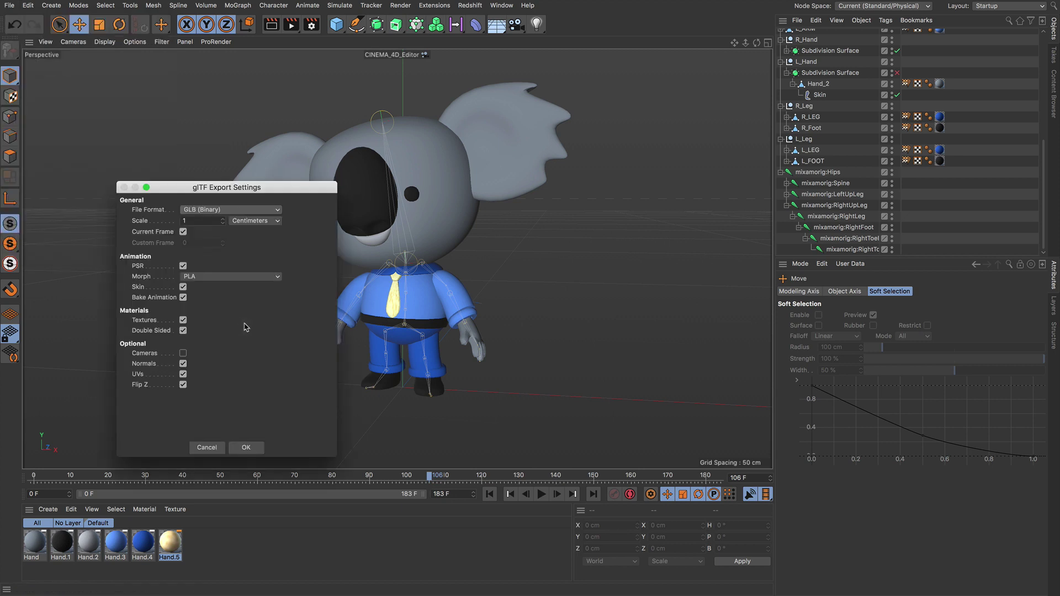
drag(290, 188, 538, 144)
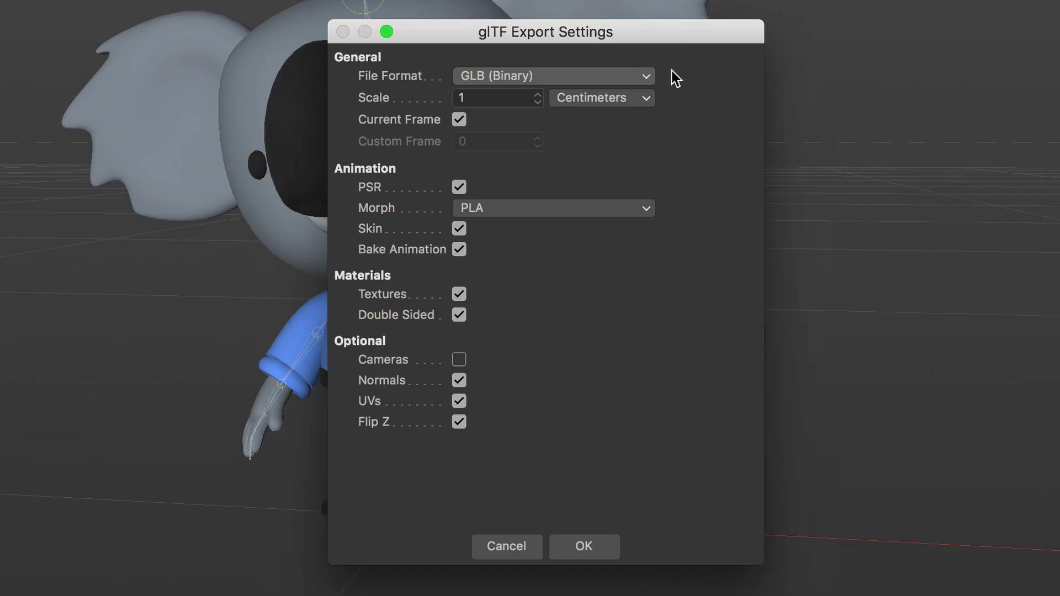
Step: Keep GLB (Binary) as the file format and leave Current Frame enabled
click(506, 165)
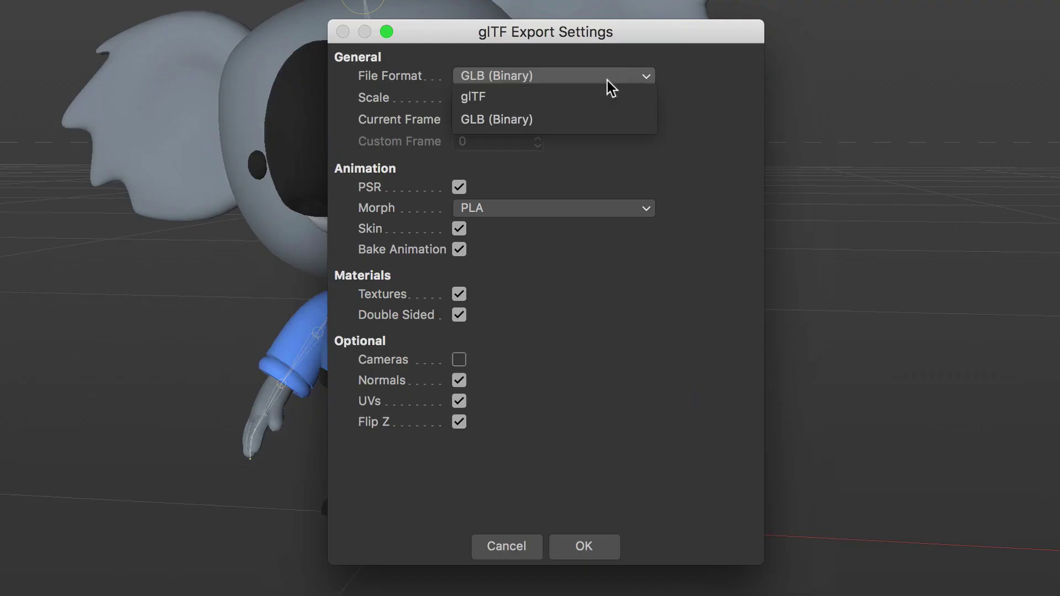
click(615, 121)
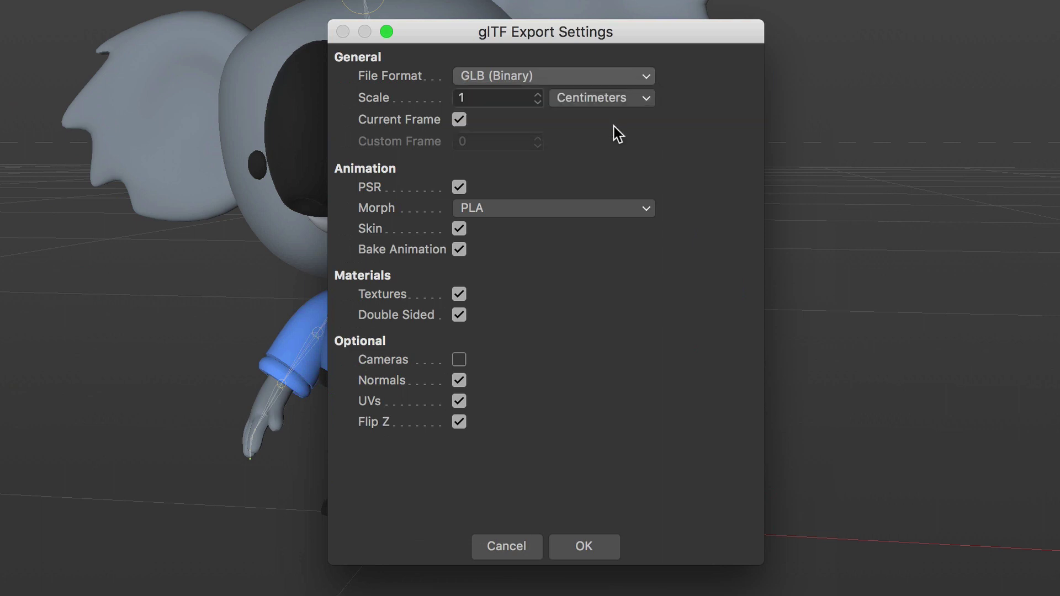
click(459, 119)
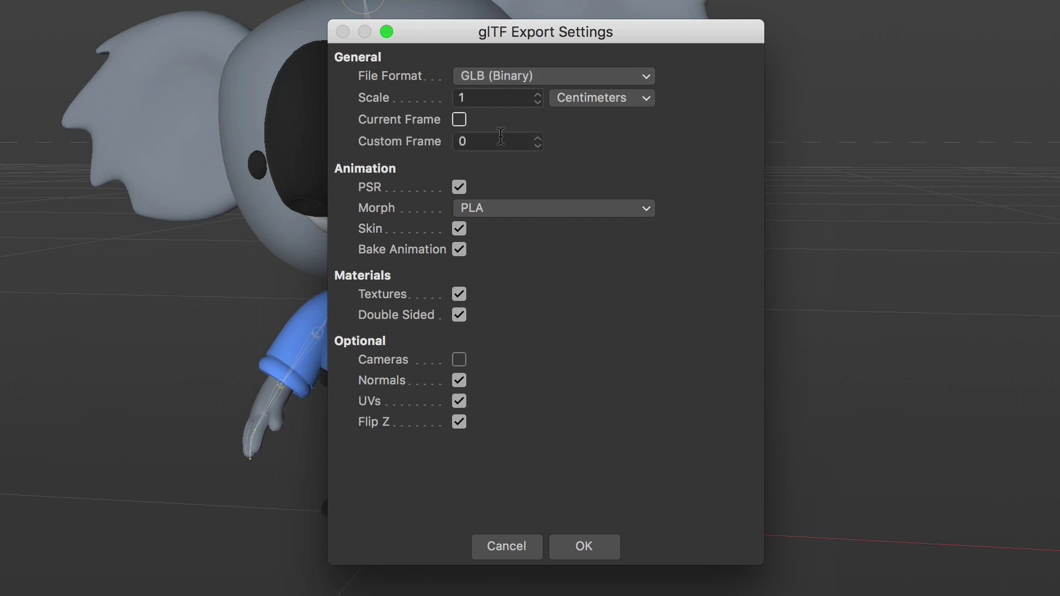
key(Tab)
click(458, 120)
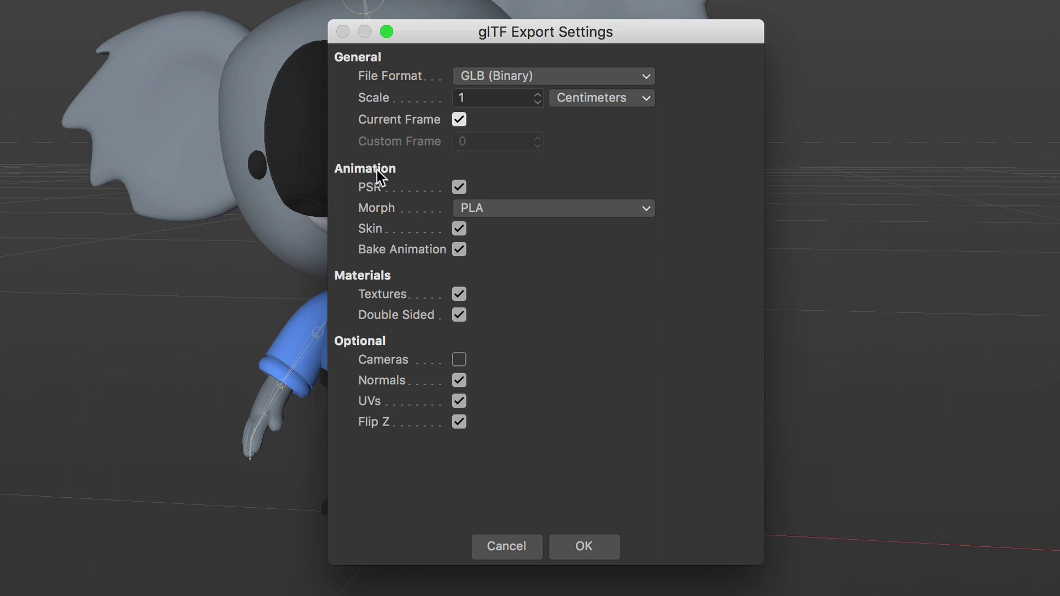
click(458, 188)
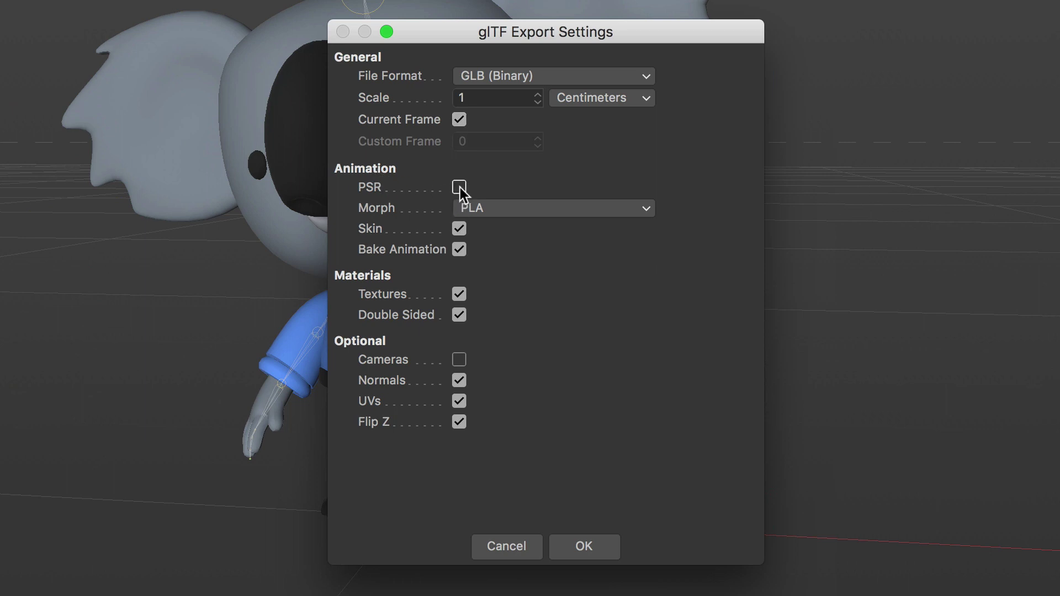
click(462, 191)
click(511, 204)
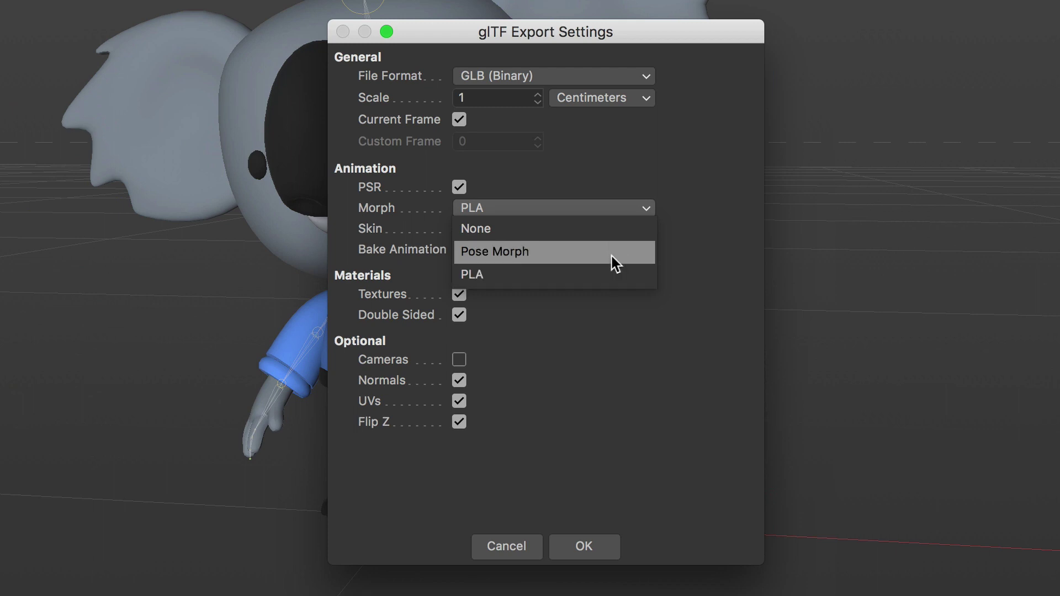
click(610, 329)
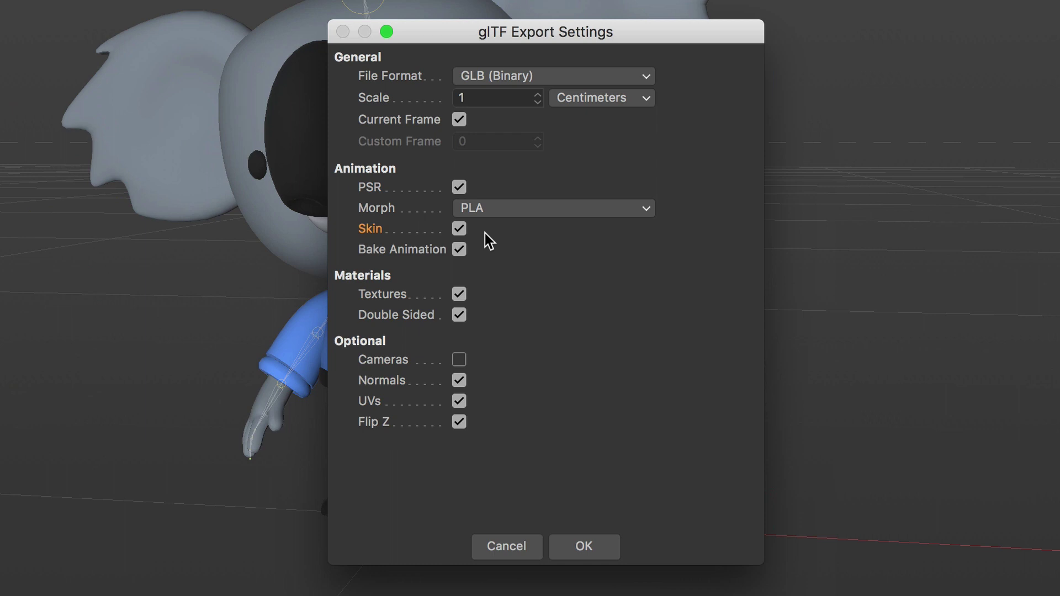
click(458, 229)
click(462, 230)
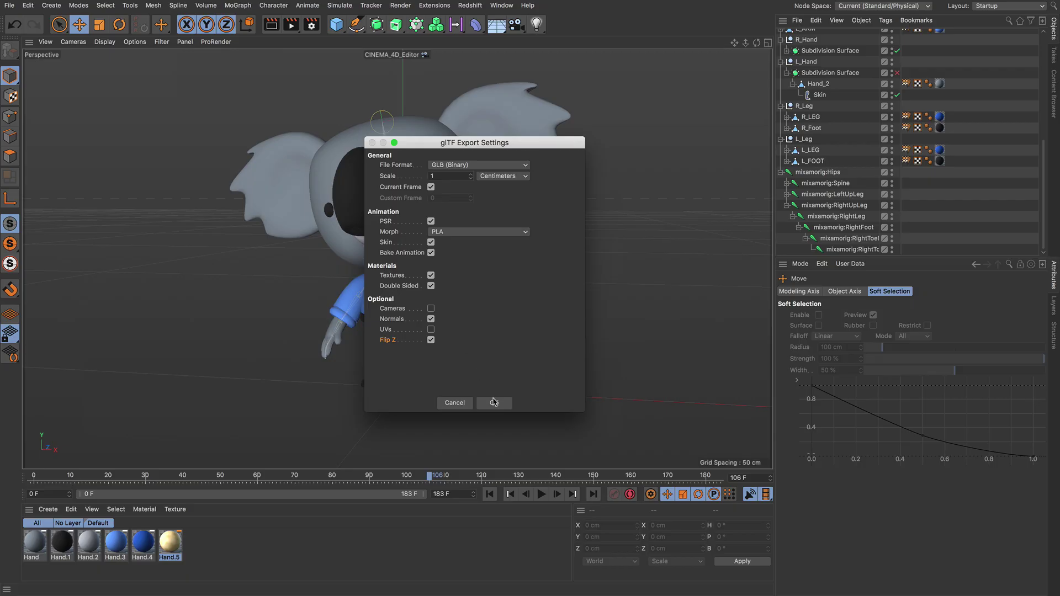
Step: Accept the glTF settings and save the GLB, replacing the earlier exported file
click(584, 547)
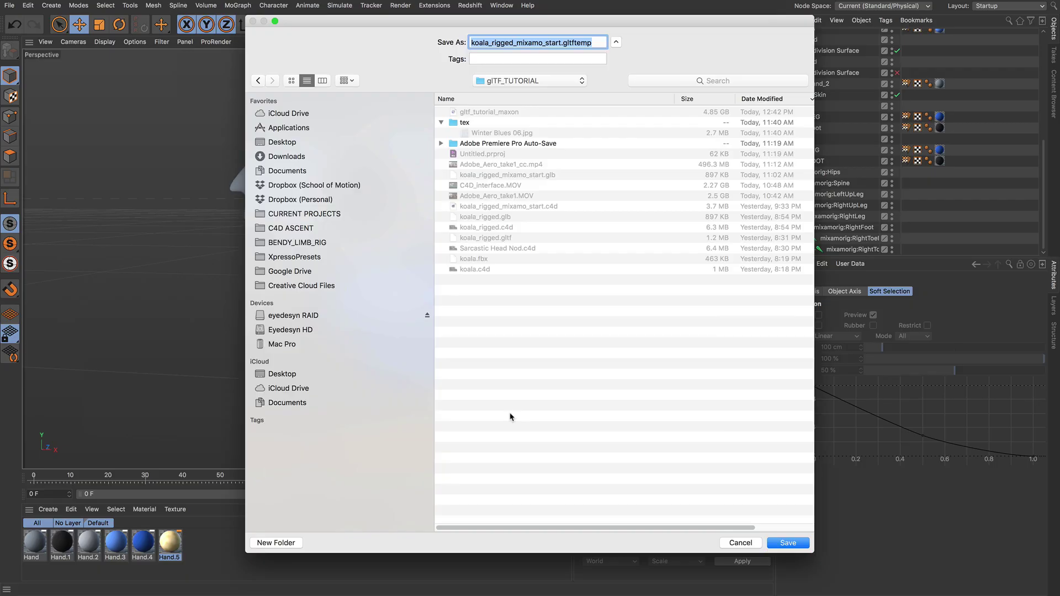
click(772, 544)
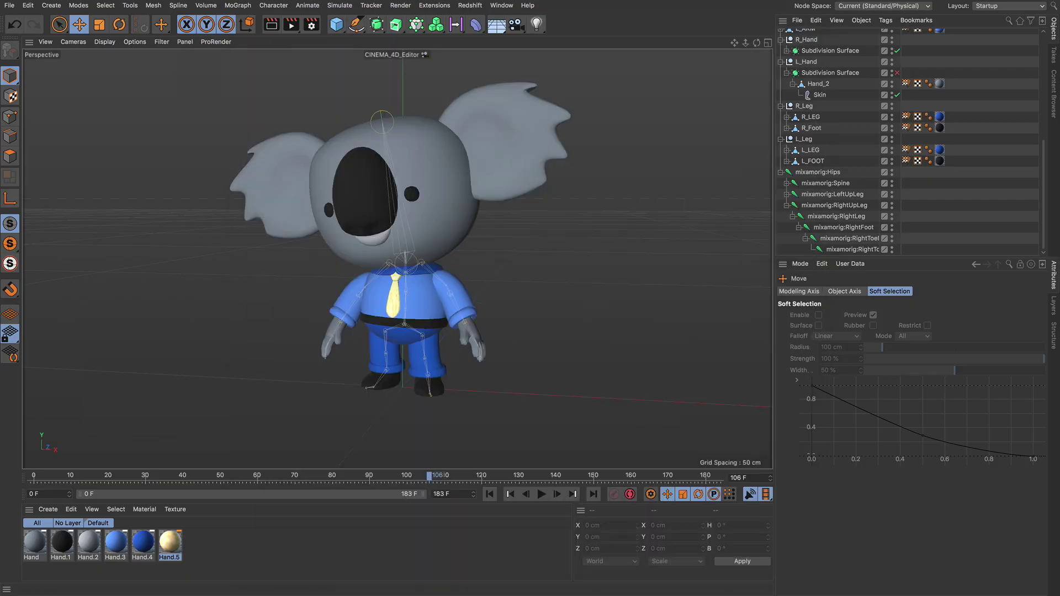
click(606, 195)
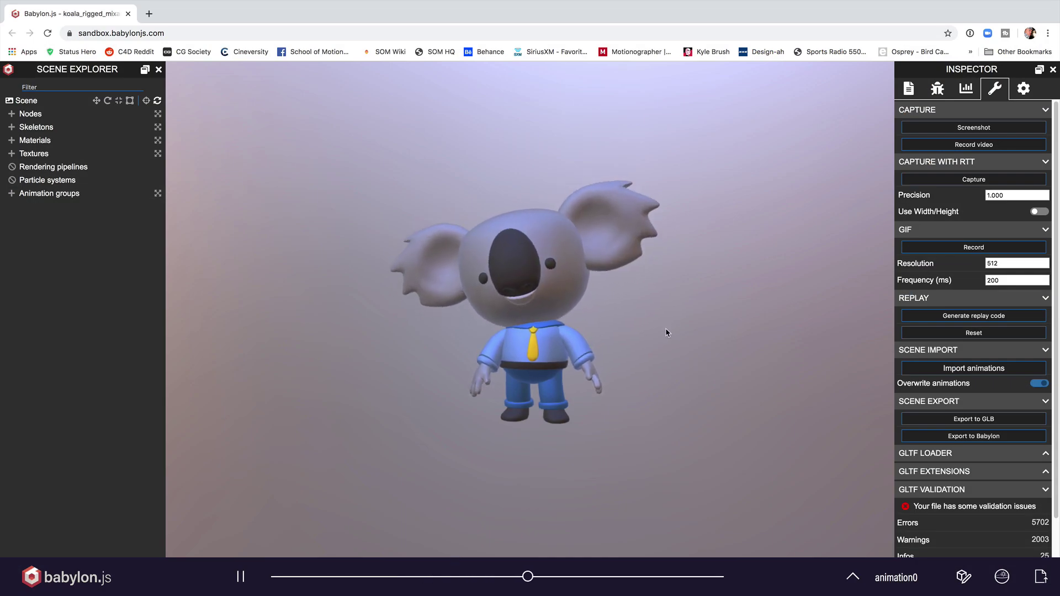
Step: Orbit around the animated koala in the Babylon.js viewport to check all sides
mouse_move(556, 346)
mouse_down()
mouse_move(485, 333)
mouse_move(587, 450)
mouse_move(721, 419)
mouse_move(760, 322)
mouse_move(788, 342)
mouse_move(572, 336)
mouse_move(613, 359)
mouse_up()
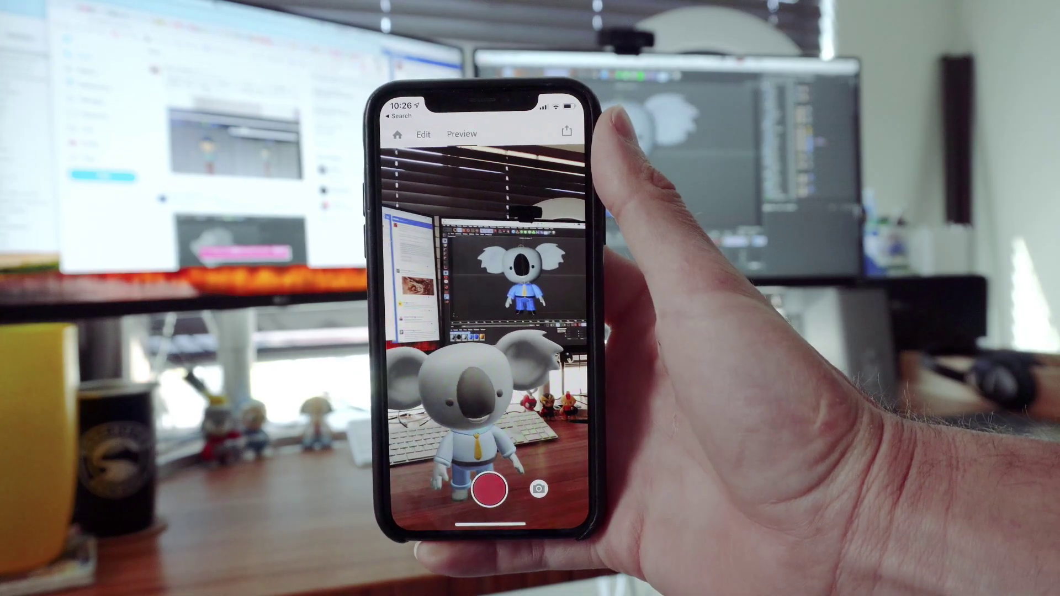